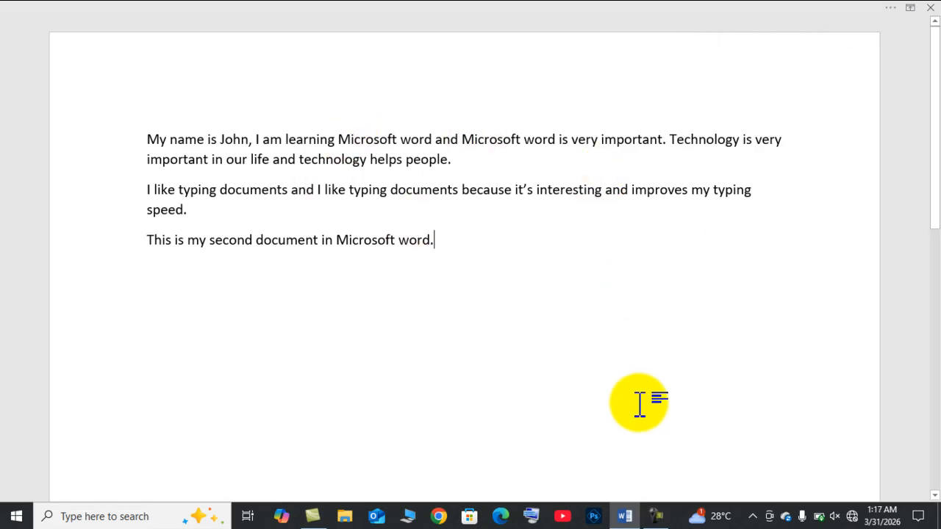
Step: Show the desktop and create a new folder on it named GDD
key(super+d)
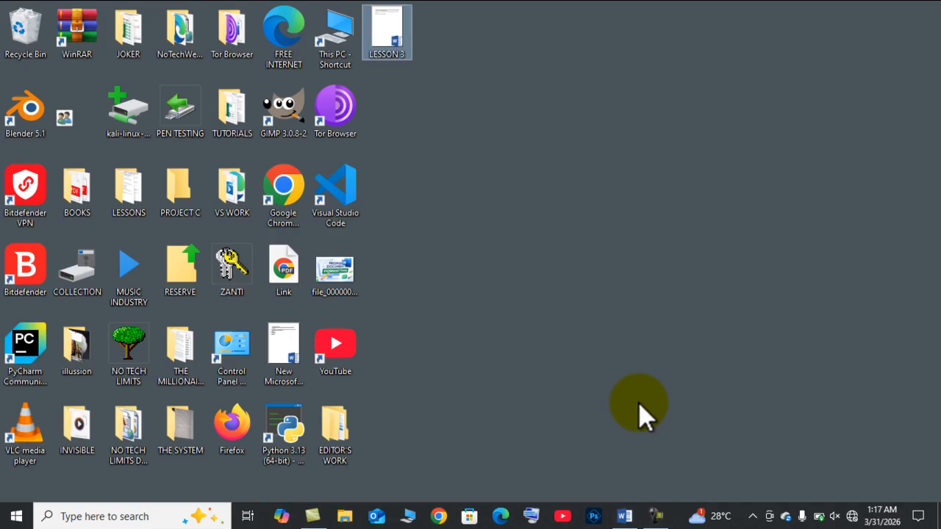
click(454, 202)
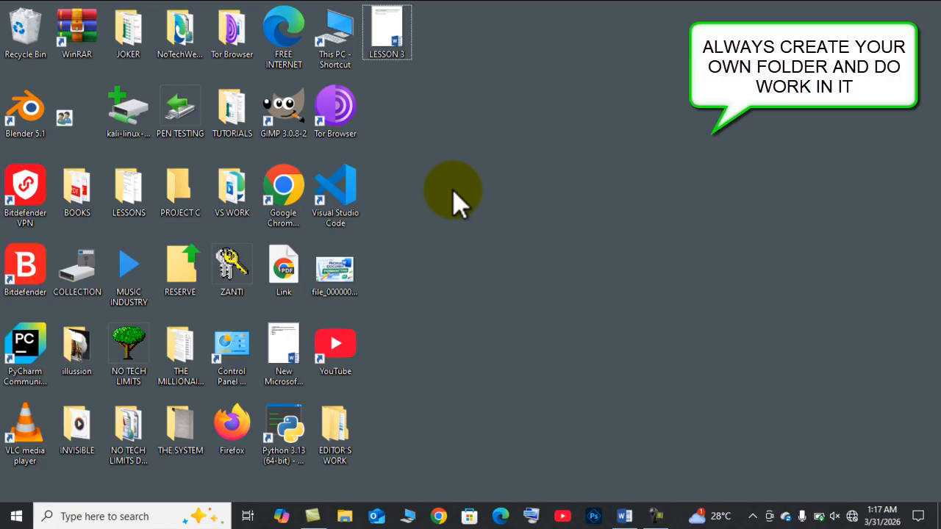
right_click(453, 191)
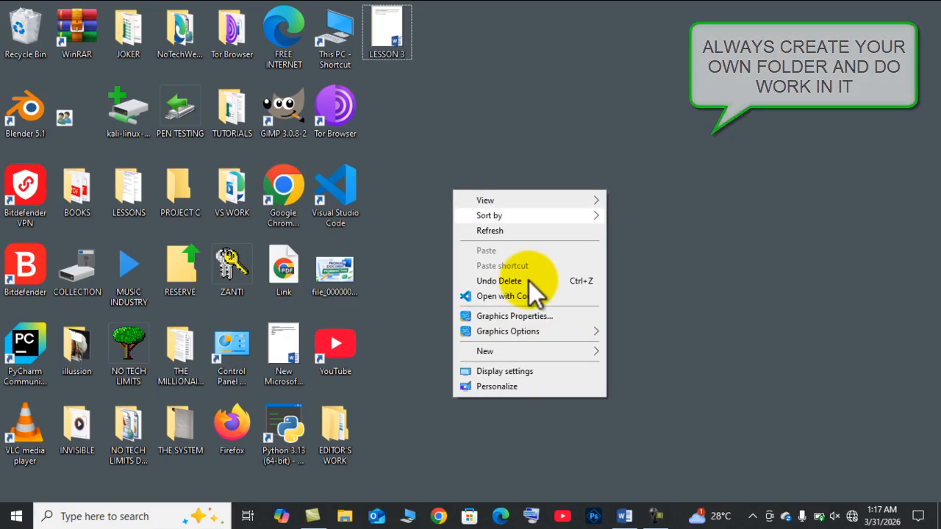
mouse_move(528, 354)
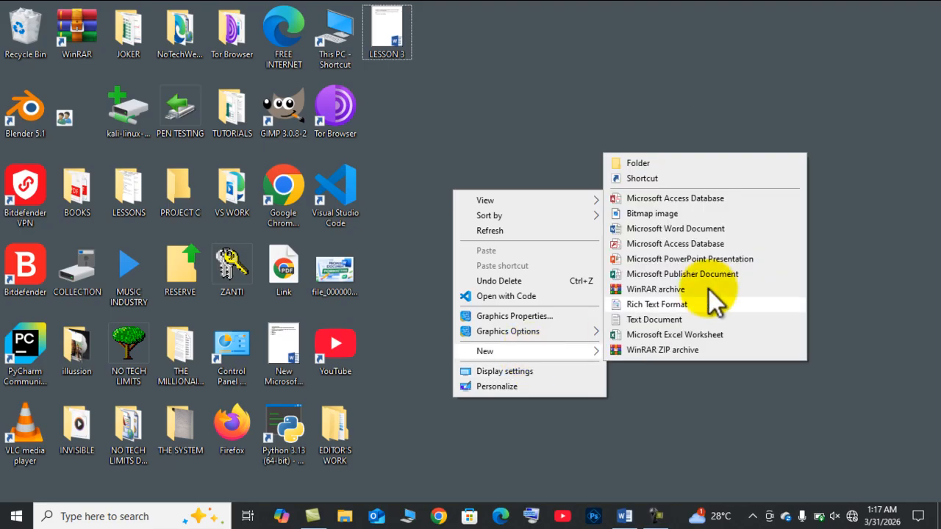
click(661, 161)
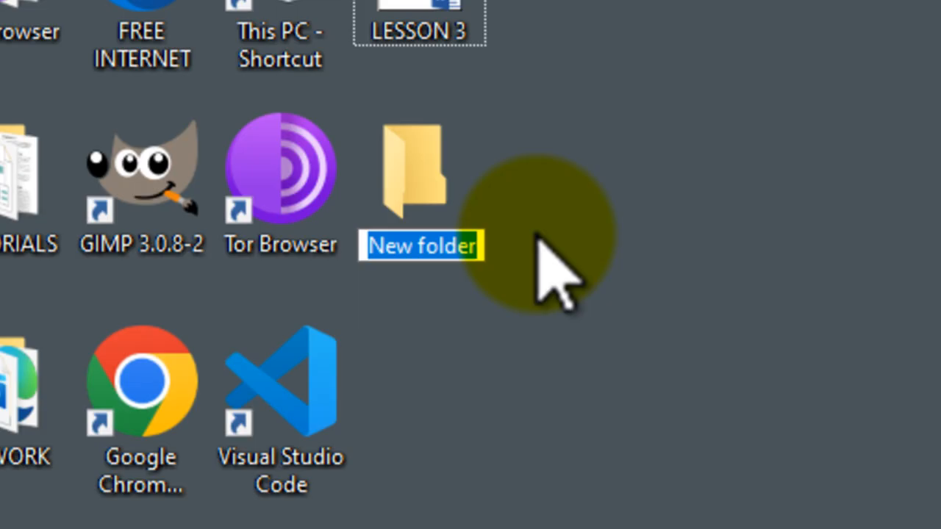
text(GDD)
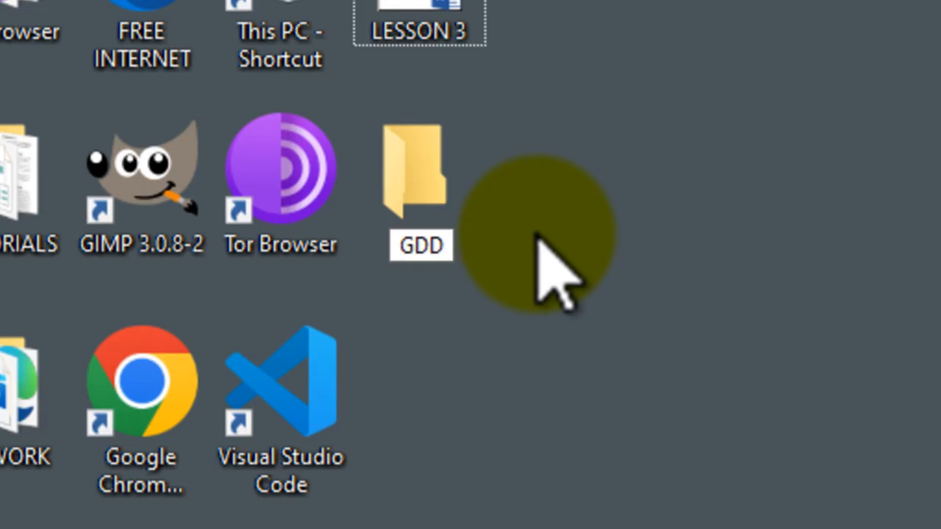
key(Return)
click(535, 235)
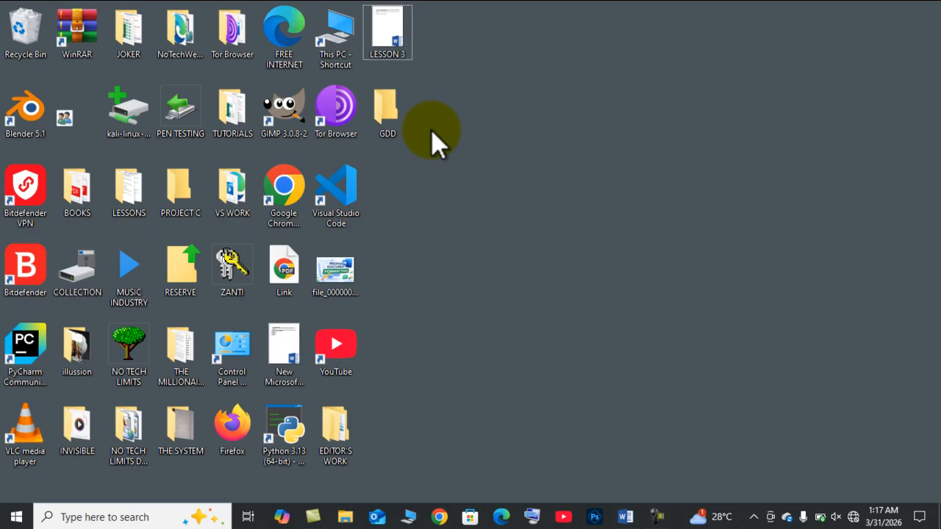
Step: Create a Microsoft Word document named EDD 002 inside the GDD folder and open it
double_click(397, 120)
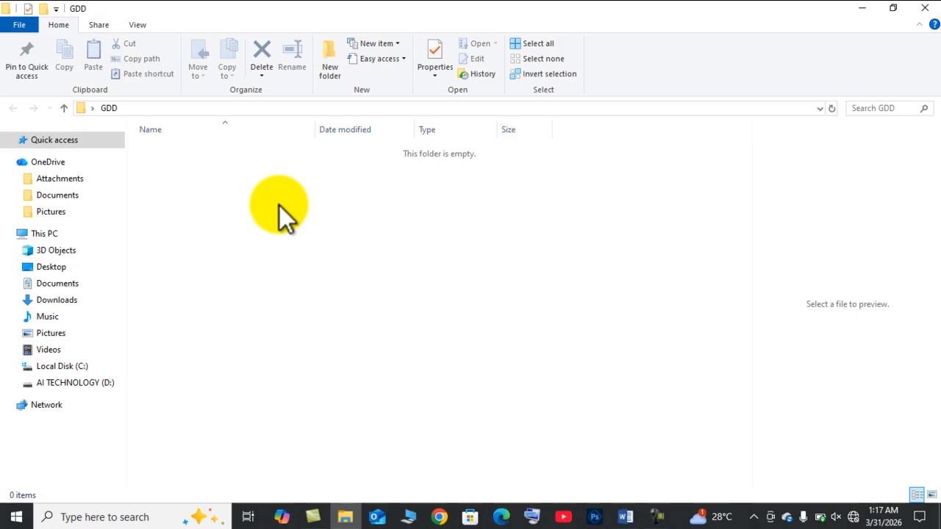
right_click(280, 206)
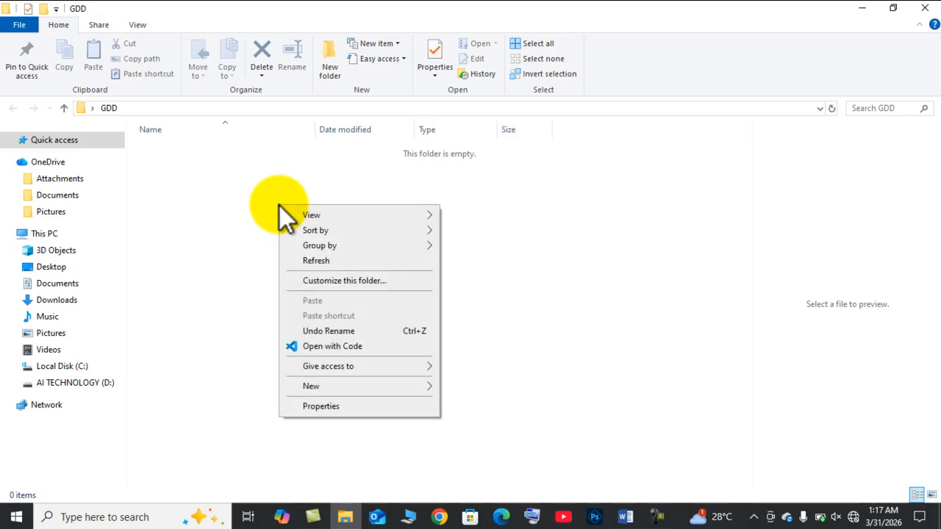
mouse_move(339, 392)
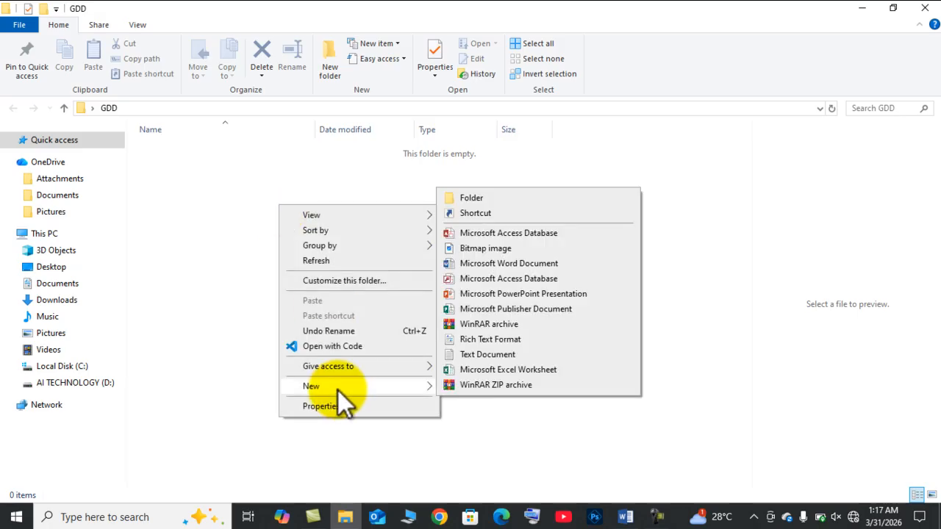
click(484, 263)
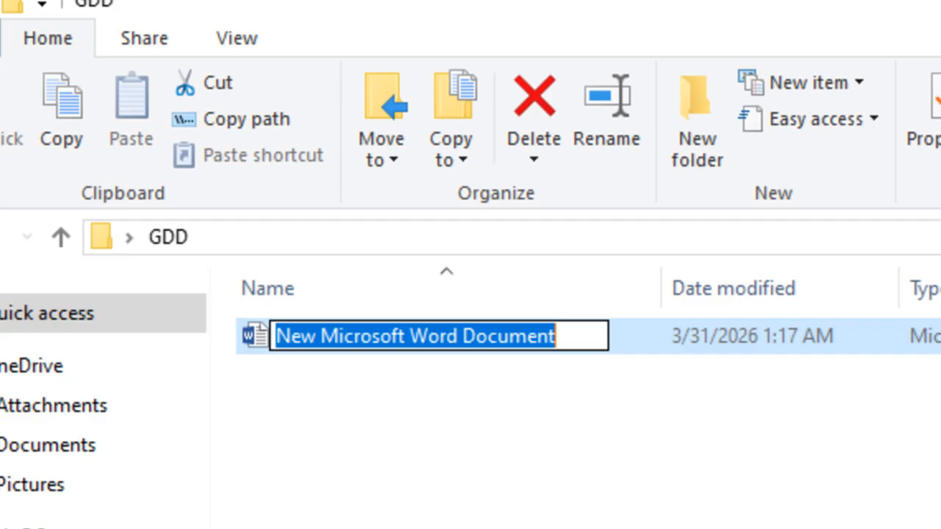
text(EDD 002)
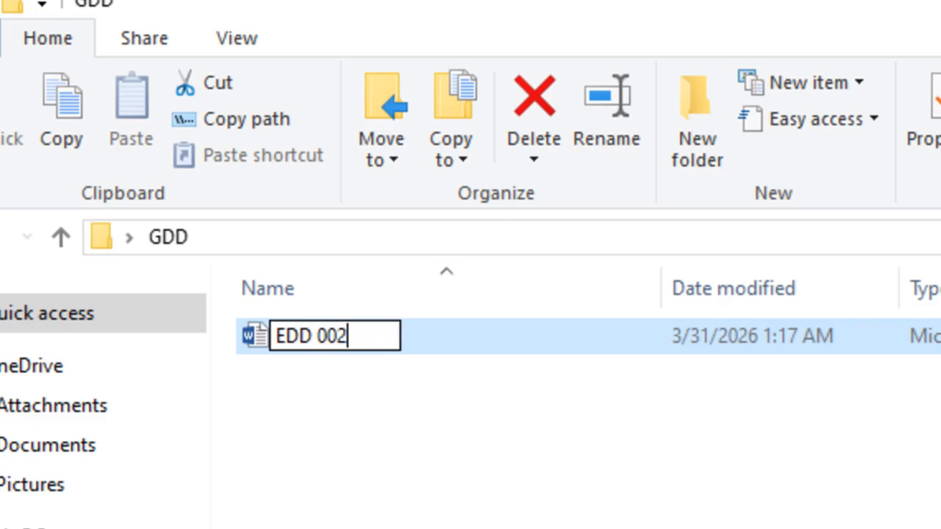
key(Return)
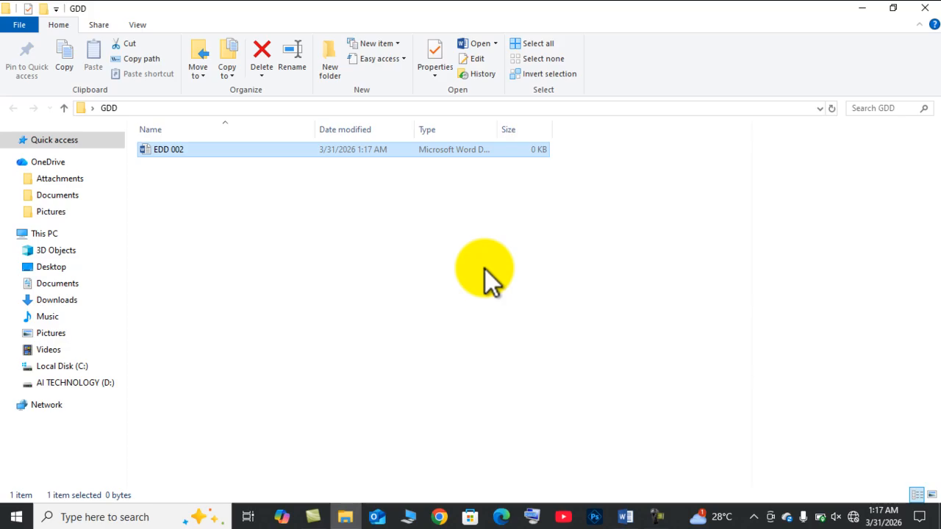
key(Return)
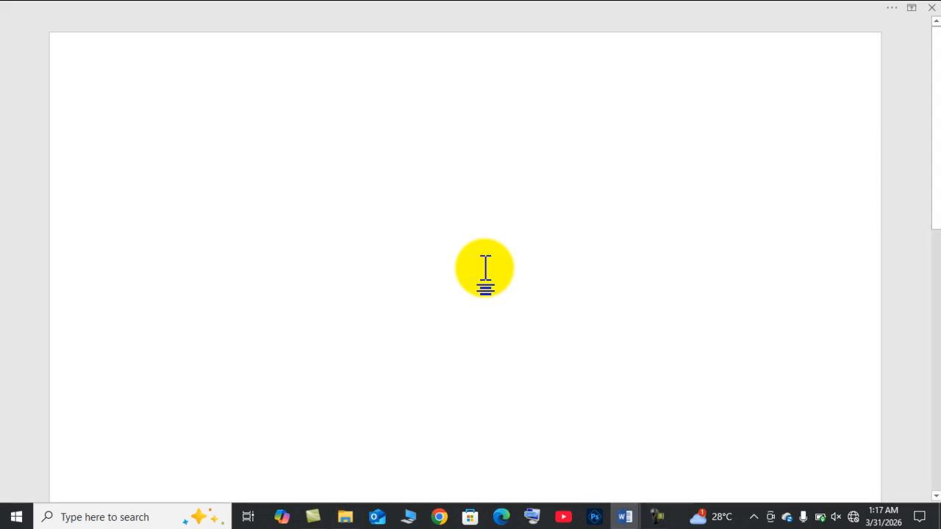
Step: Close the blank document and set the ribbon display of the LESSON 3 document to Show Tabs
click(931, 7)
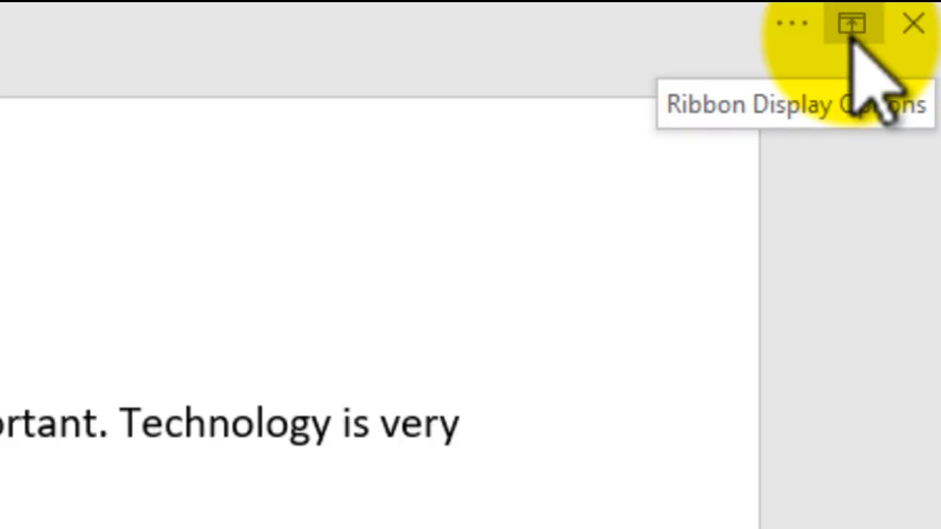
click(852, 25)
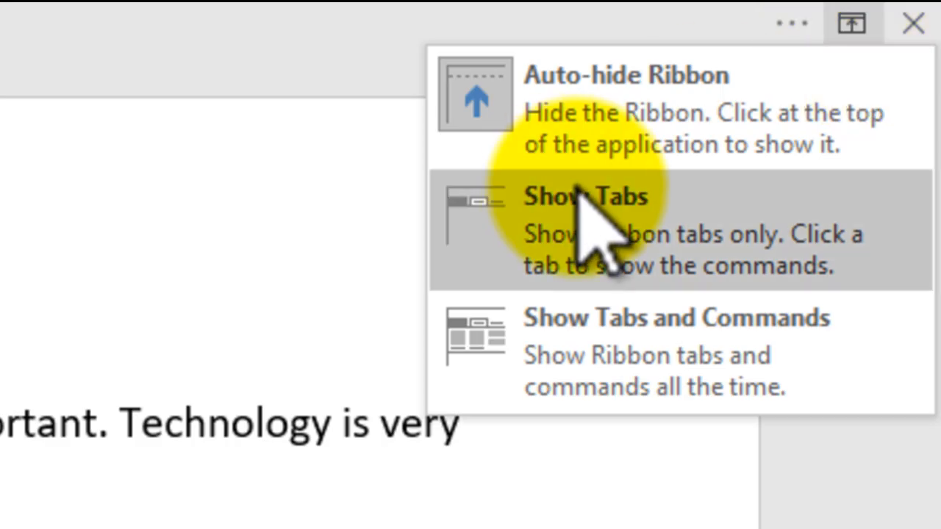
click(603, 204)
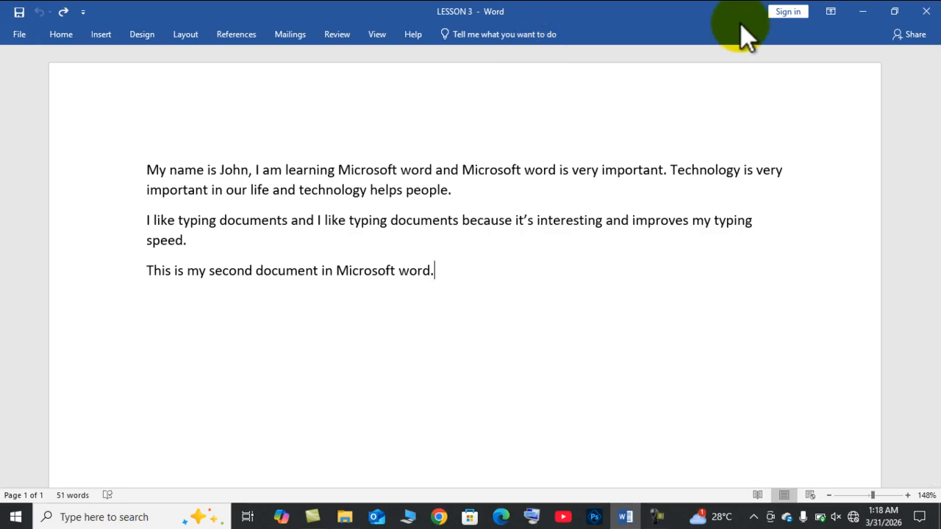
Step: Turn on the ruler and pin the ribbon so its commands stay displayed
click(378, 35)
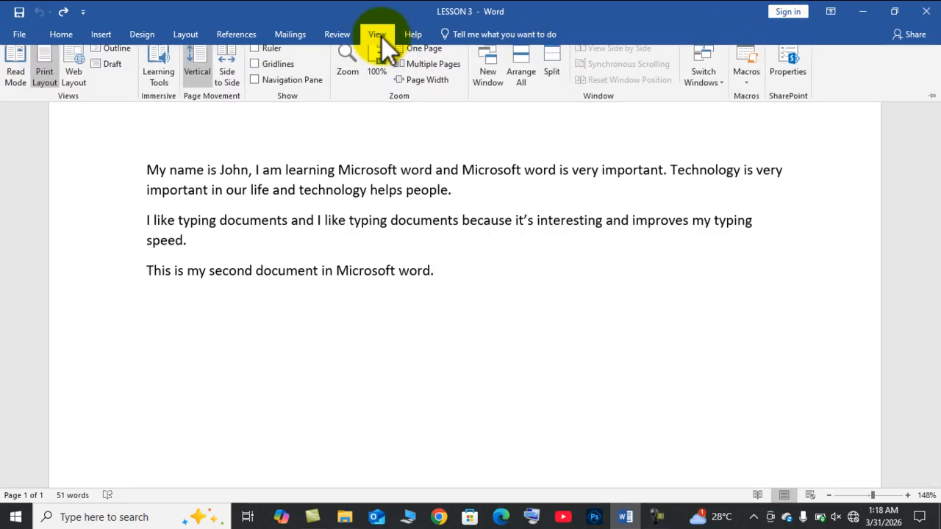
click(257, 55)
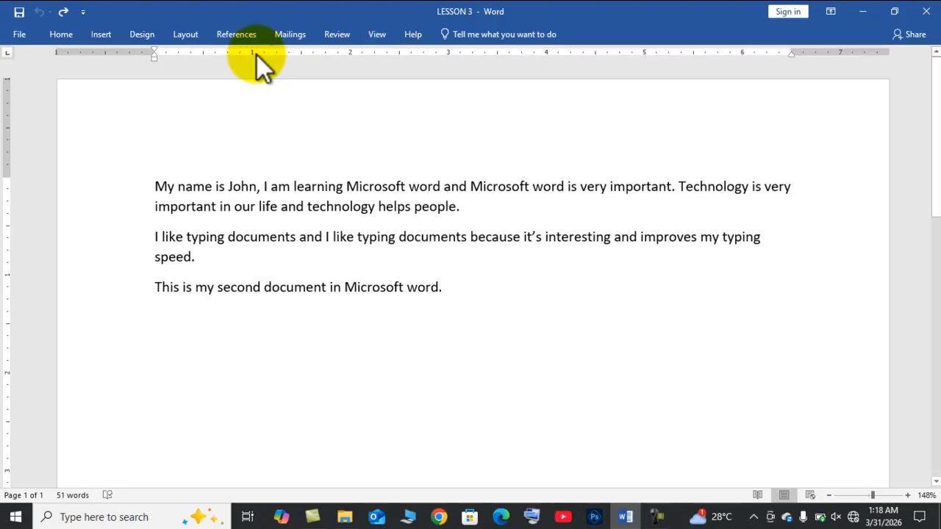
click(371, 40)
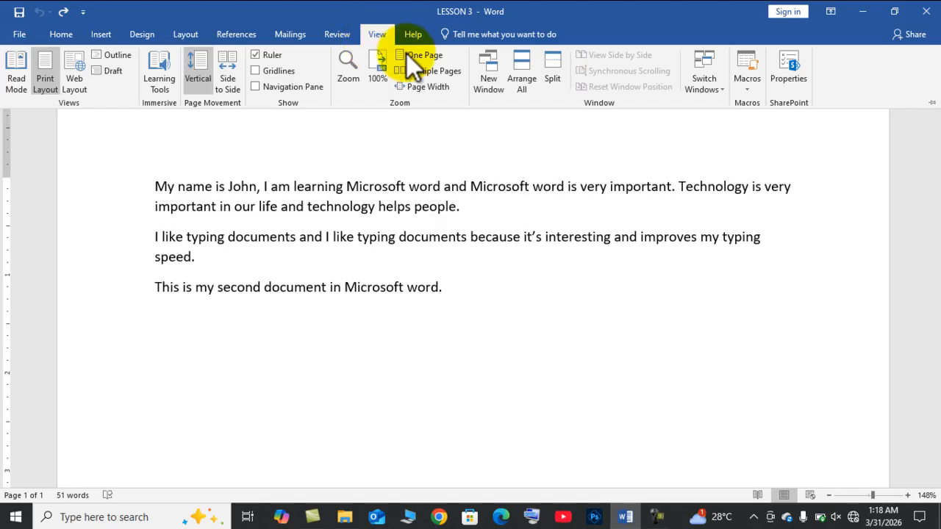
click(932, 103)
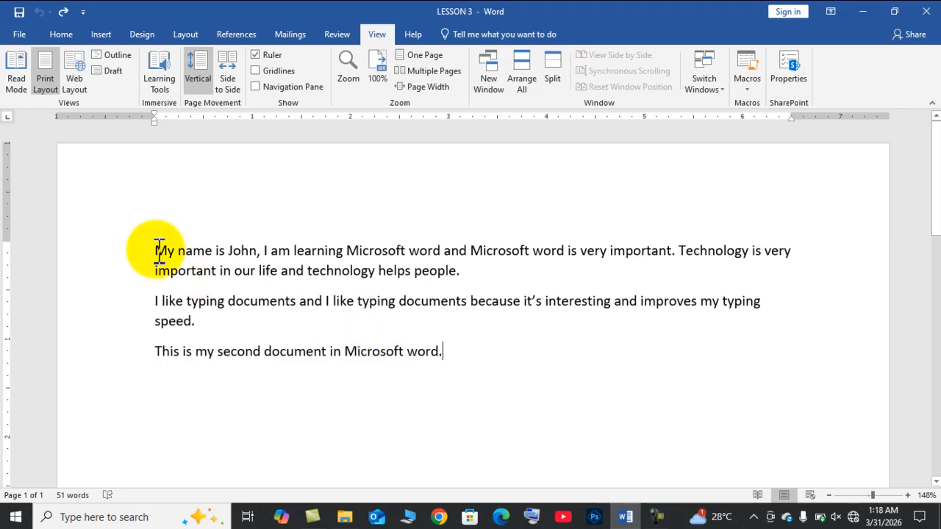
Step: Select the first paragraph, select only the name in its first sentence instead, and place the cursor just before that name
drag(156, 251, 411, 285)
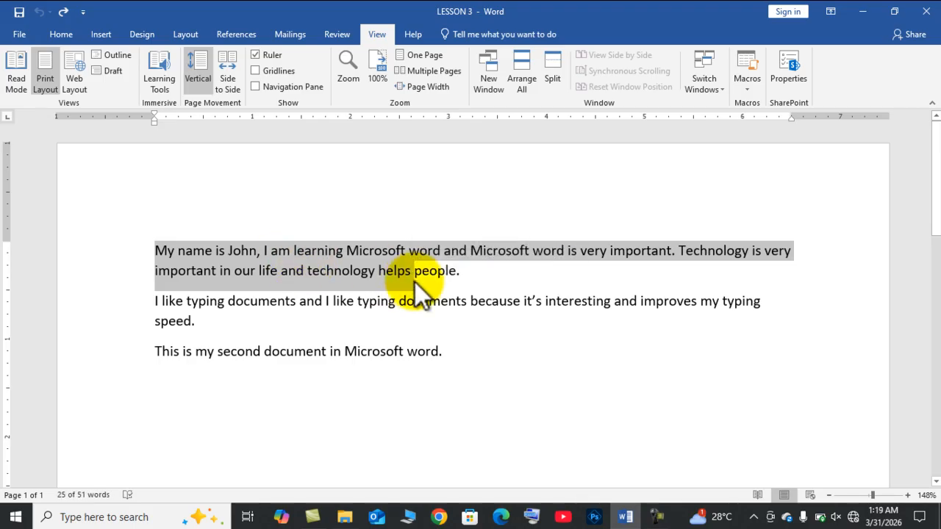
click(446, 272)
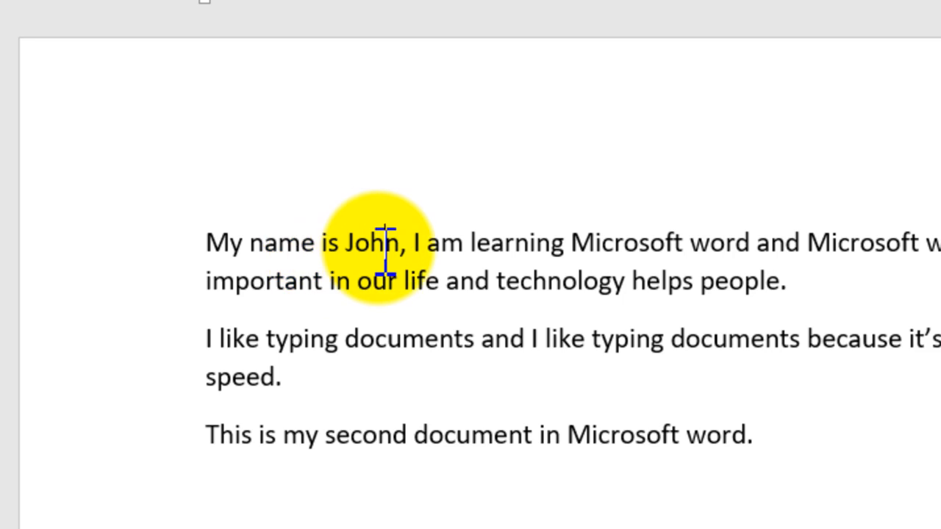
click(353, 248)
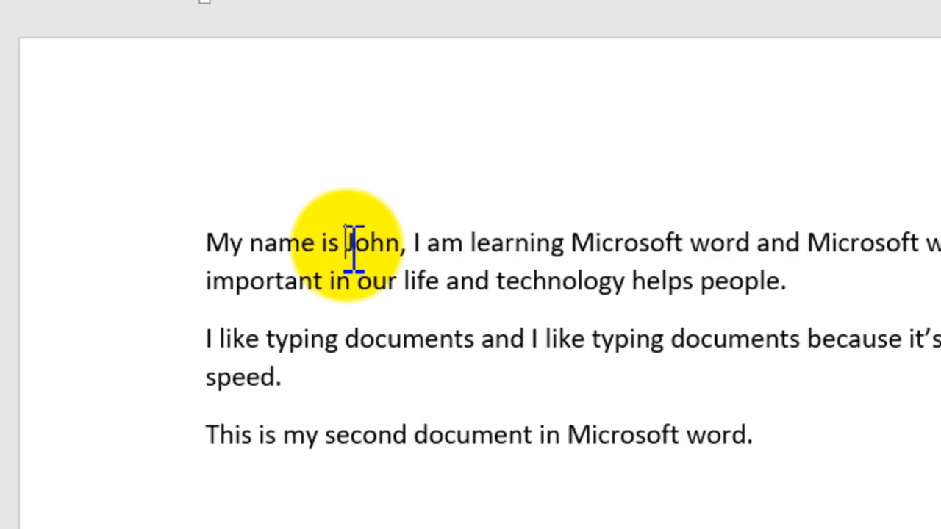
double_click(351, 247)
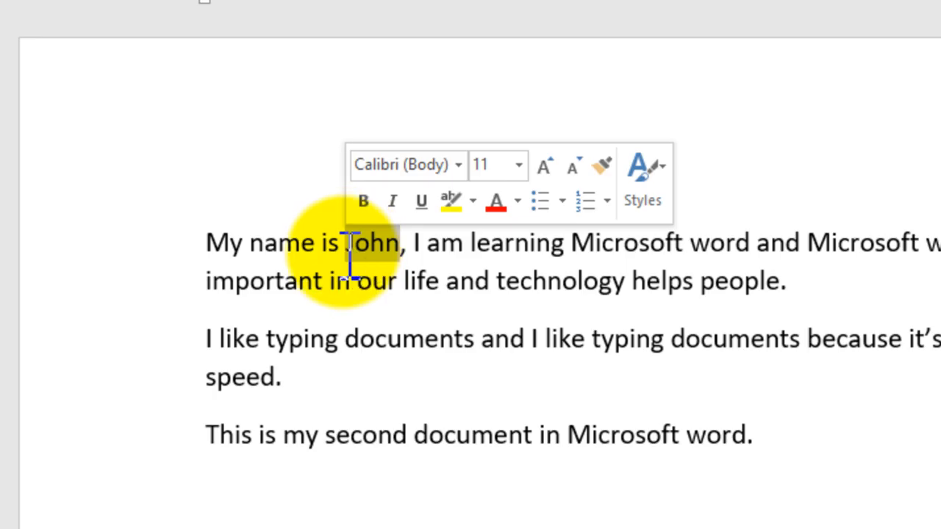
click(346, 254)
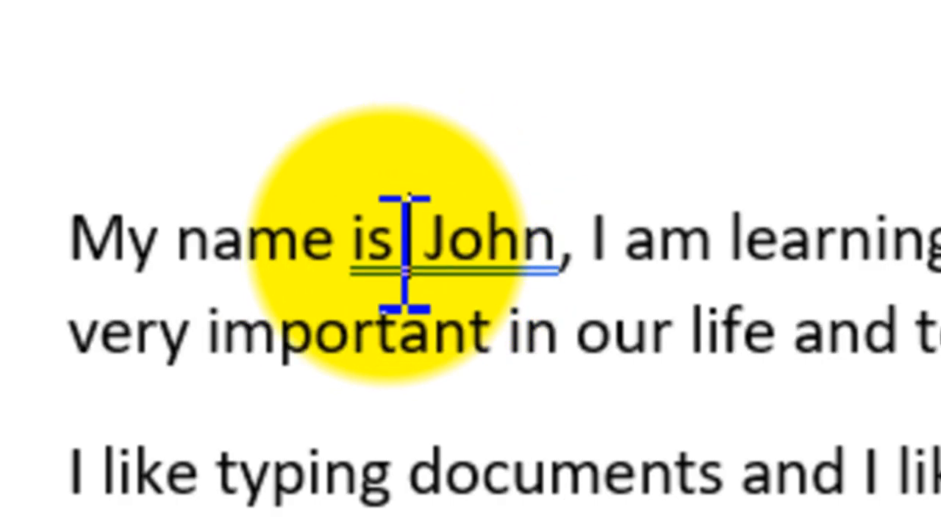
Step: Delete the extra space between "is" and the name in the first sentence
click(377, 253)
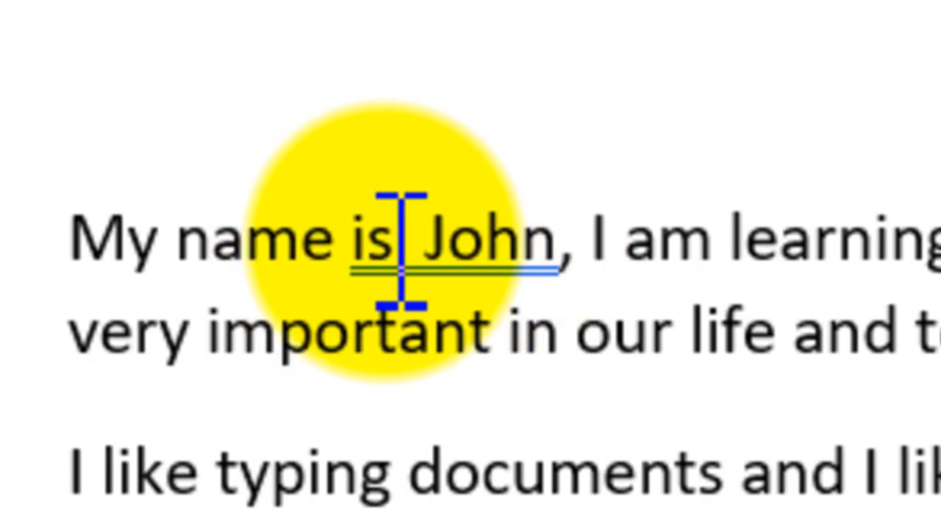
double_click(389, 246)
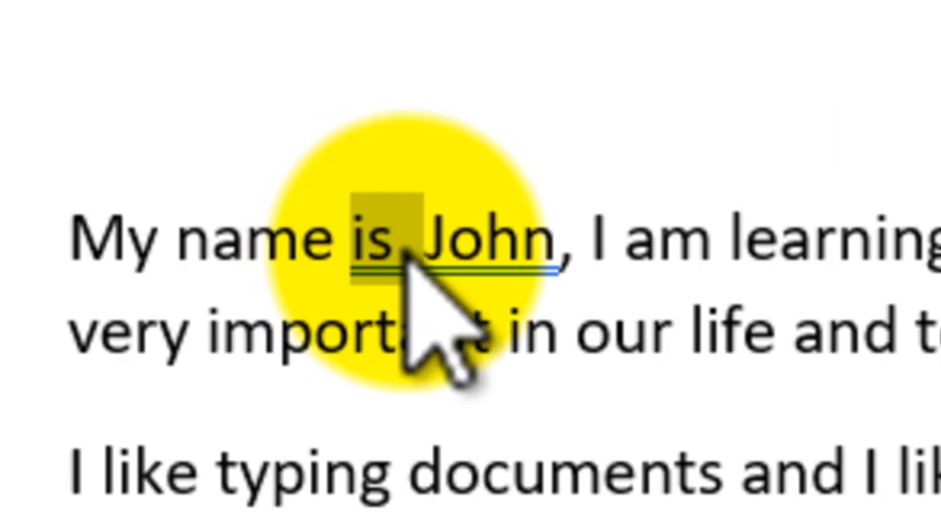
click(405, 249)
key(BackSpace)
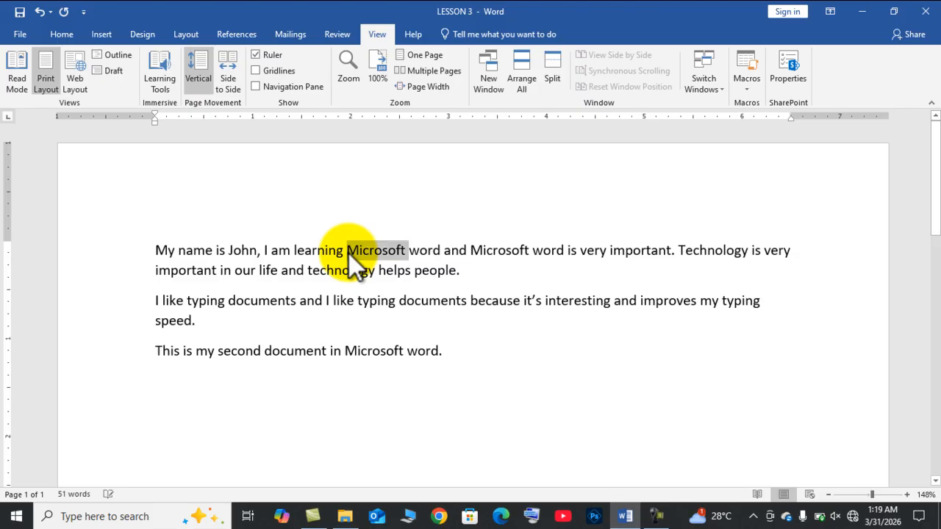
Step: Select the entire first paragraph, select the entire second paragraph instead, and clear the selection
triple_click(351, 254)
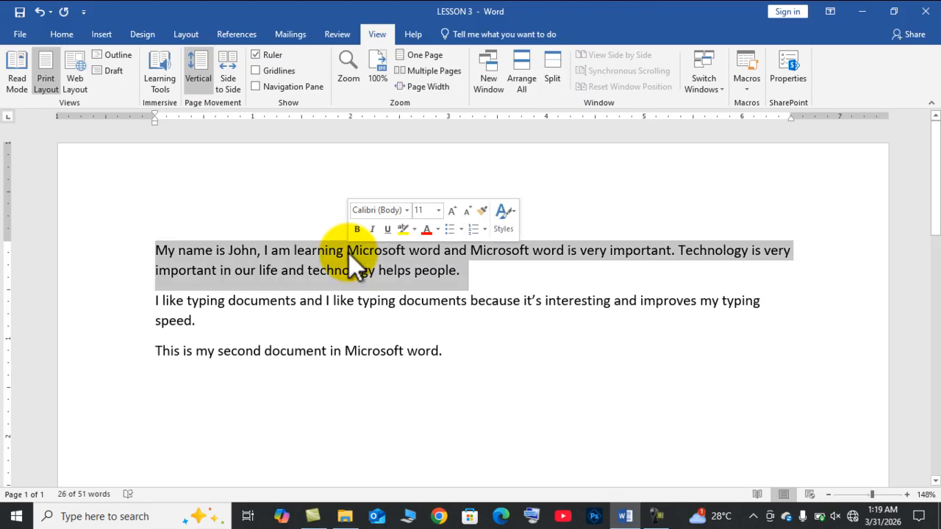
double_click(335, 305)
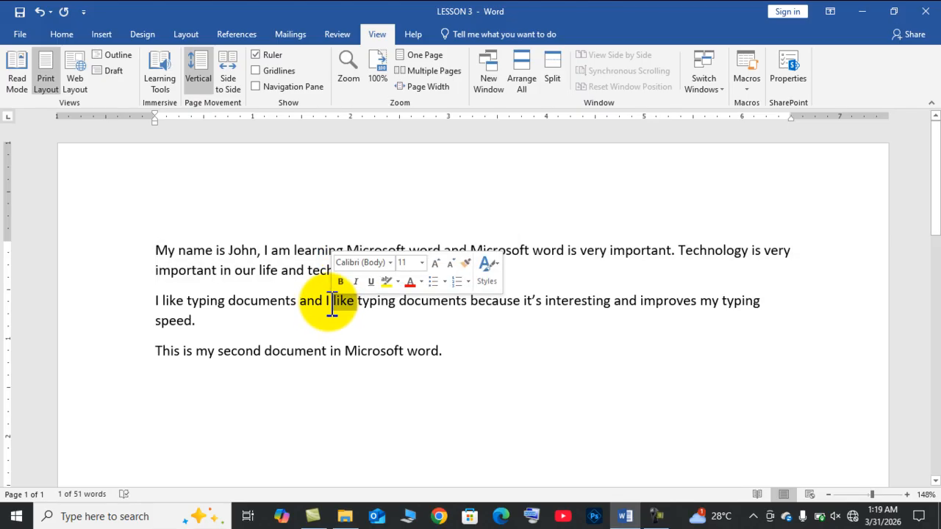
triple_click(329, 303)
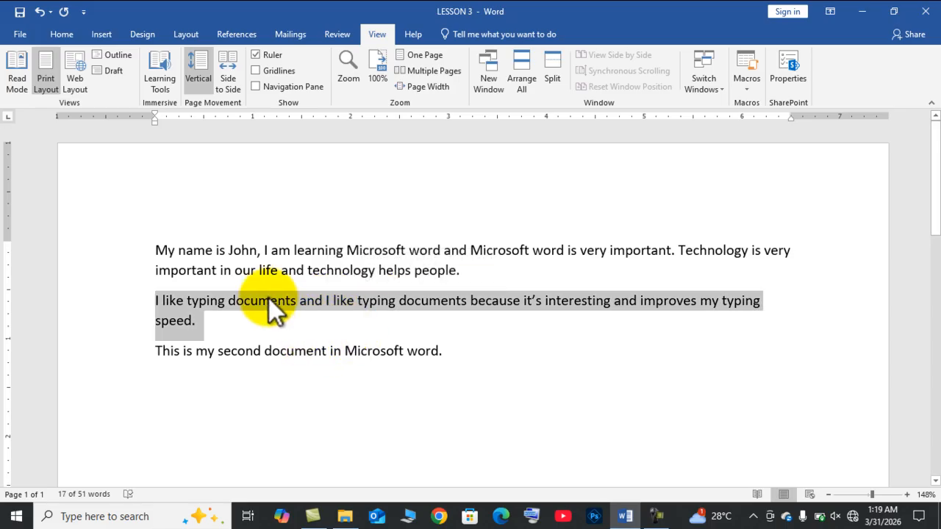
click(260, 315)
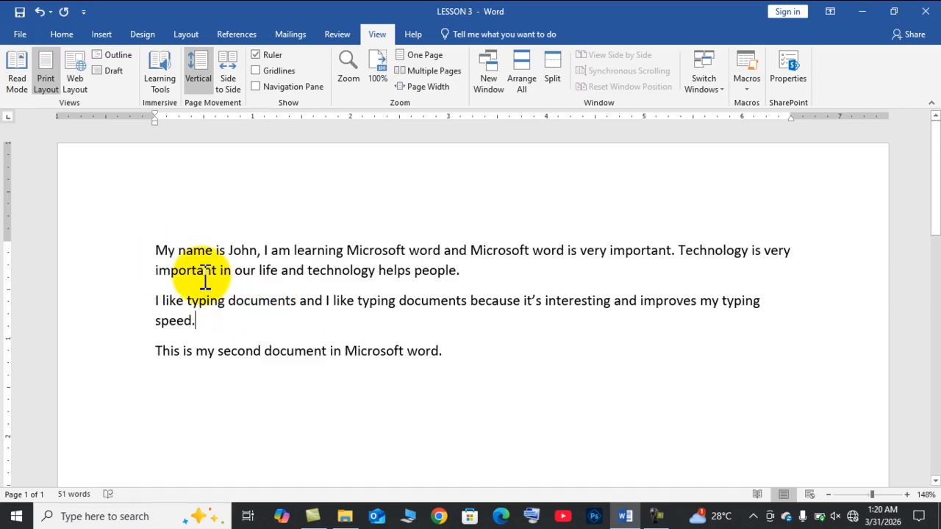
key(ctrl+End)
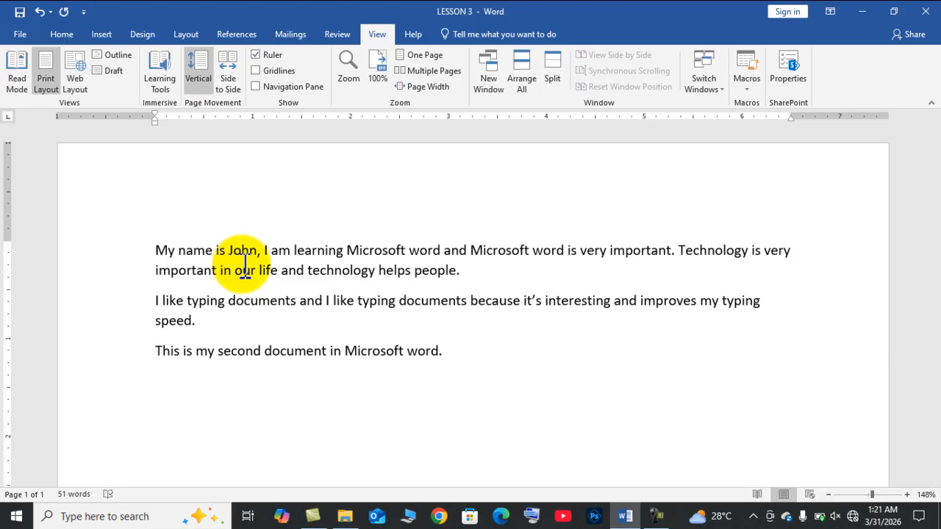
double_click(304, 303)
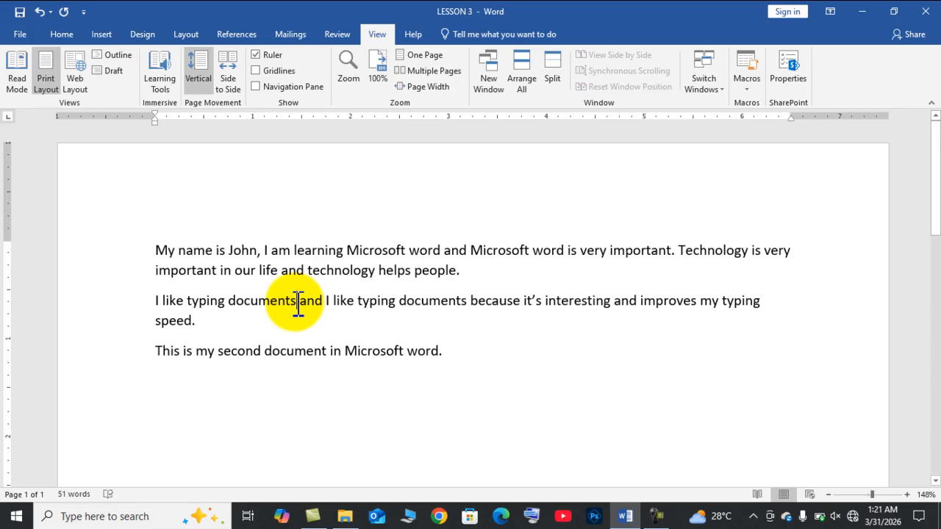
Step: Select the entire second paragraph about typing documents and clear the selection
double_click(295, 303)
click(324, 316)
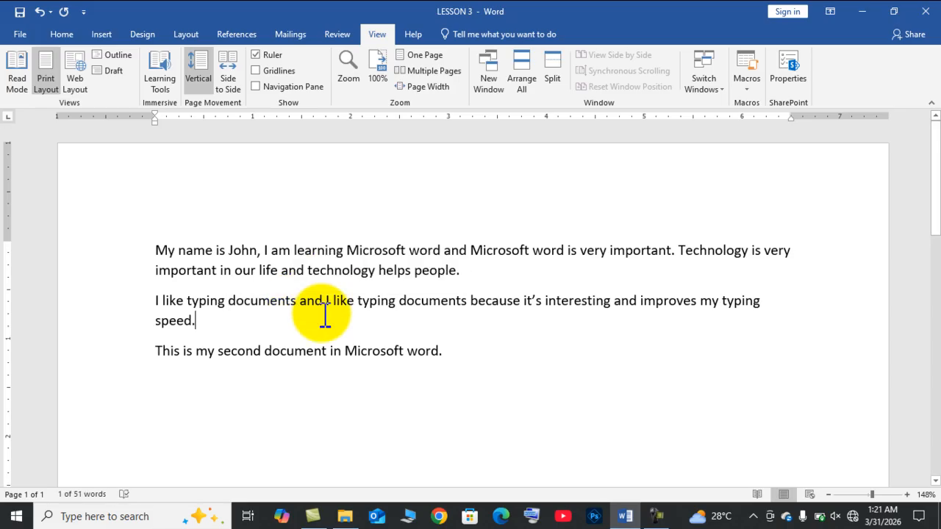
click(278, 302)
triple_click(281, 301)
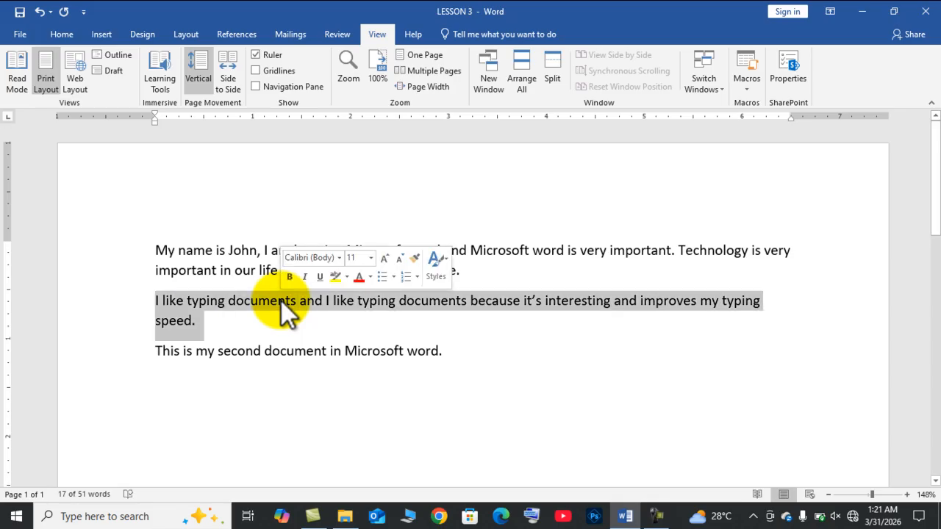
click(258, 337)
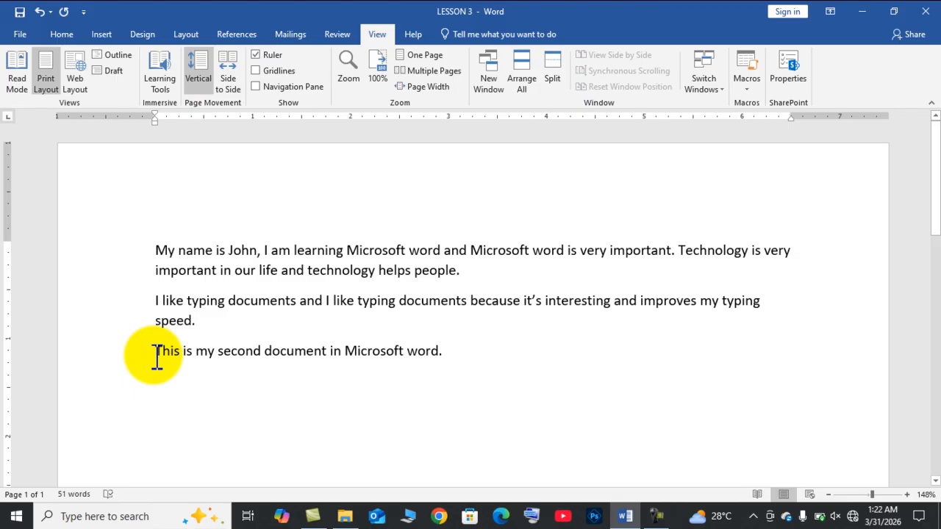
Step: Select the last line from "This" through "Microsoft" and clear the selection
drag(157, 357, 402, 351)
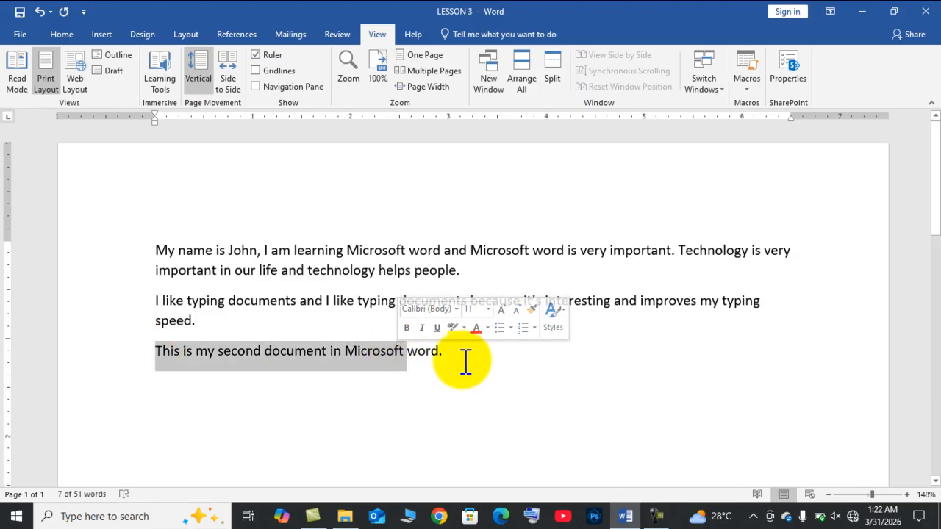
click(462, 361)
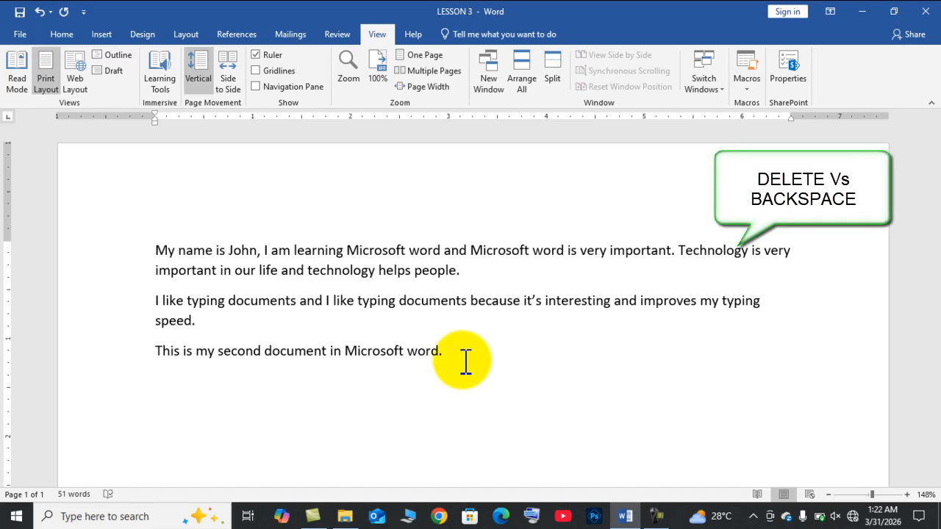
Step: Delete the second "typing" before "documents because" in the second paragraph letter by letter, and retype it
click(400, 301)
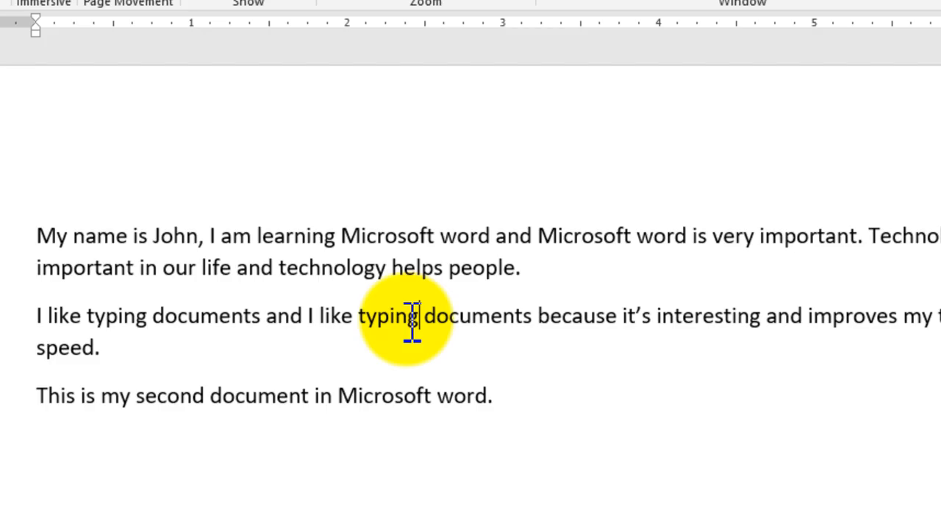
key(BackSpace)
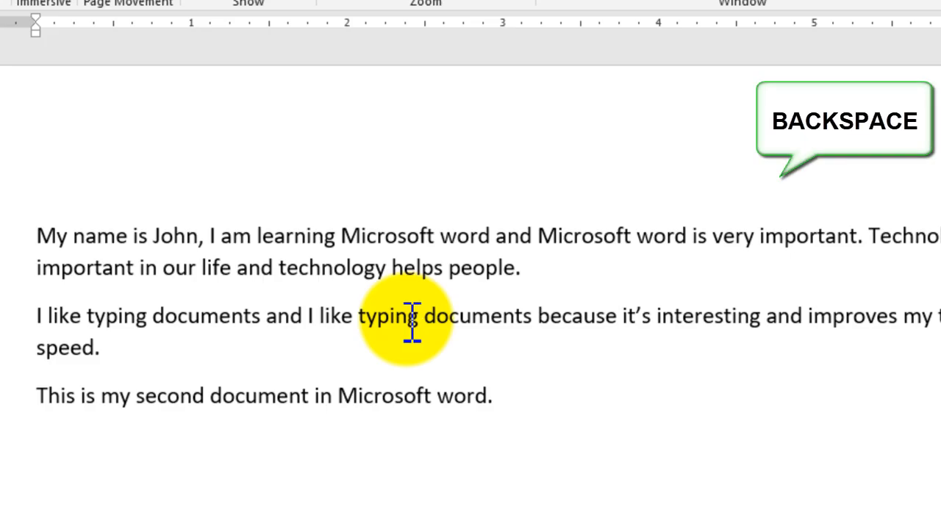
key(BackSpace)
key(BackSpace)
key(BackSpace)
key(BackSpace)
key(BackSpace)
key(BackSpace)
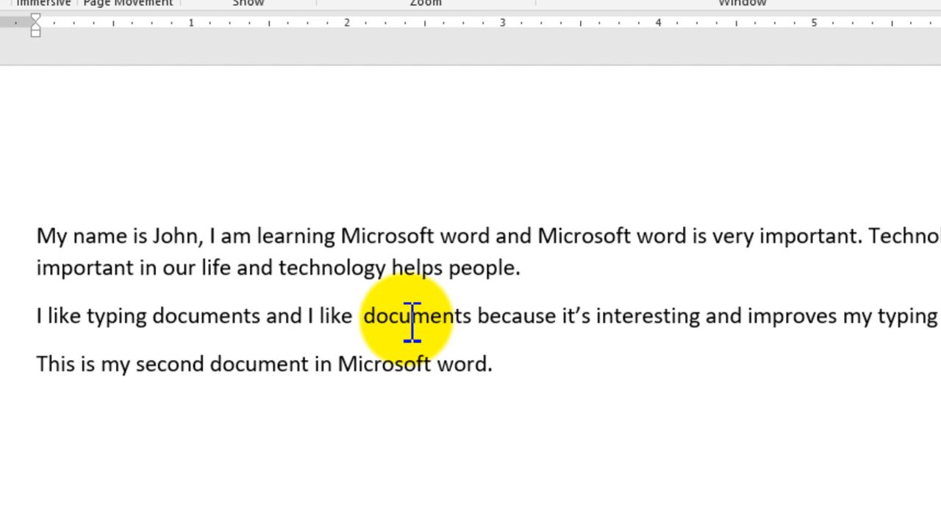
text(typi)
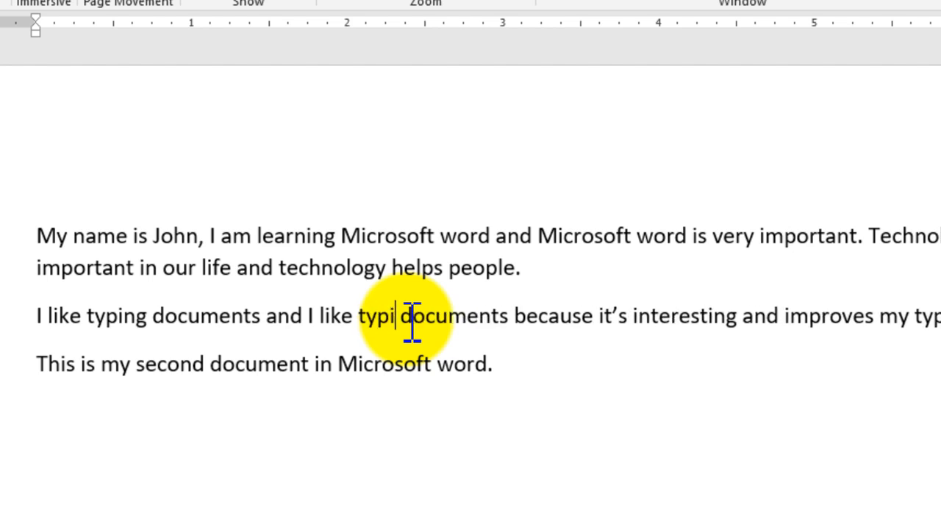
text(ng)
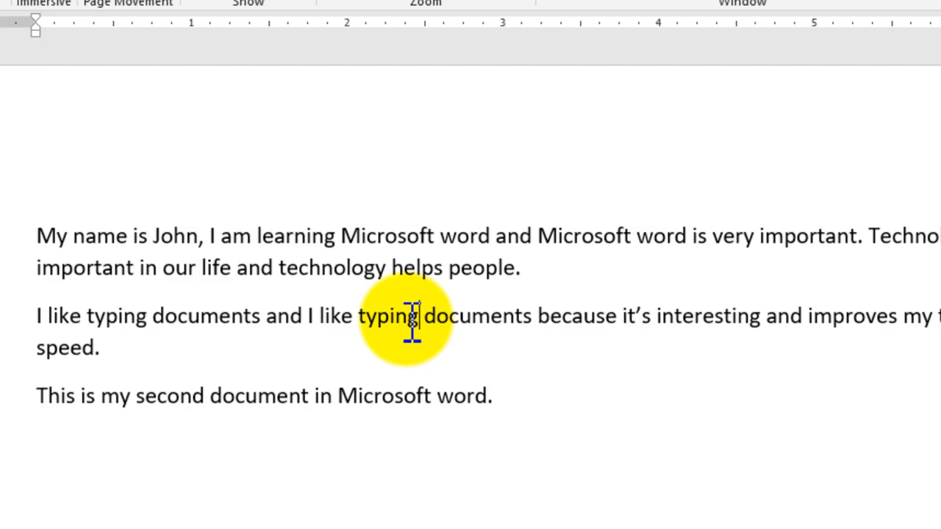
Step: Delete the whole word "typing" before "documents because" in one go and undo the deletion
key(ctrl+BackSpace)
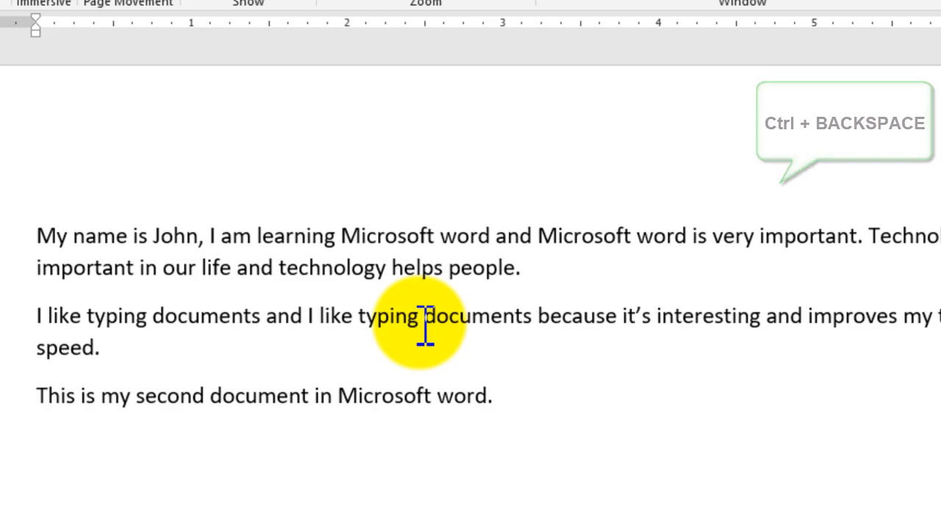
key(ctrl+BackSpace)
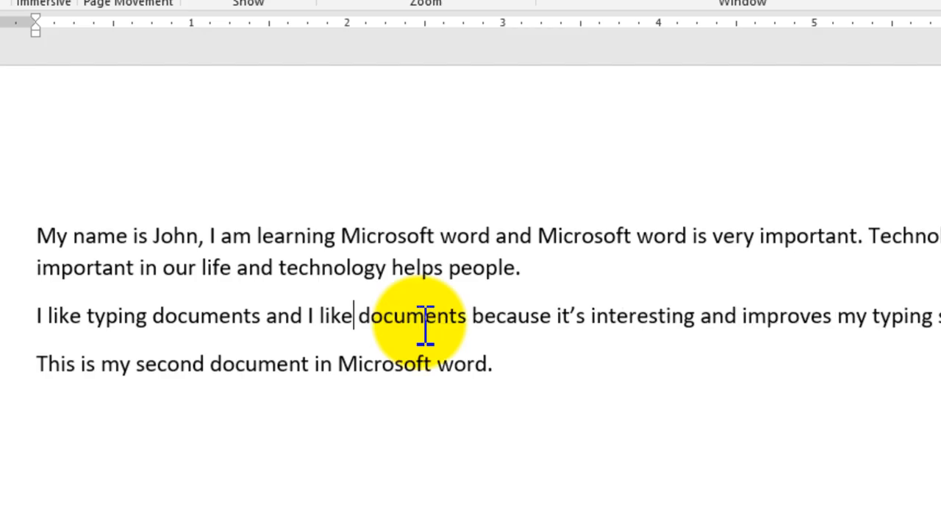
key(ctrl+z)
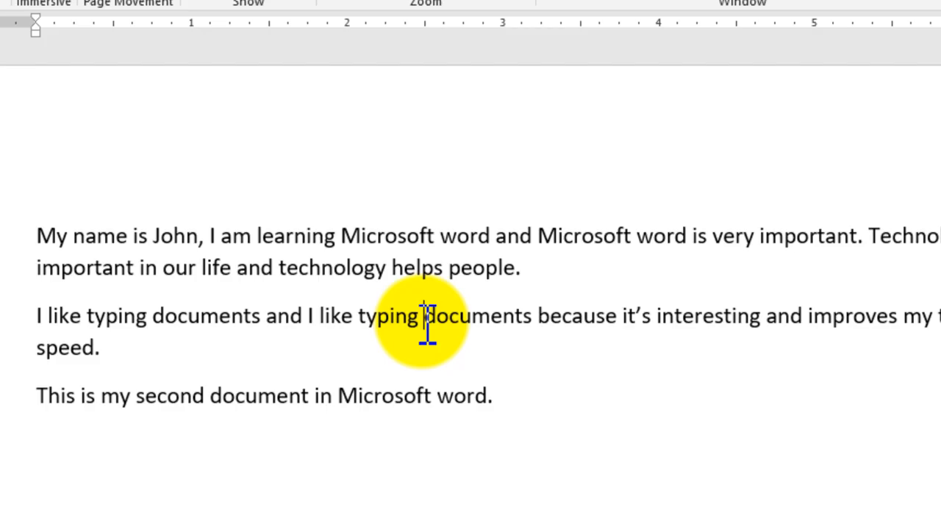
Step: Delete the word "documents" before "because" one letter at a time from its start, and undo all the deletions
key(Delete)
key(Delete)
key(Delete)
key(Delete)
key(Delete)
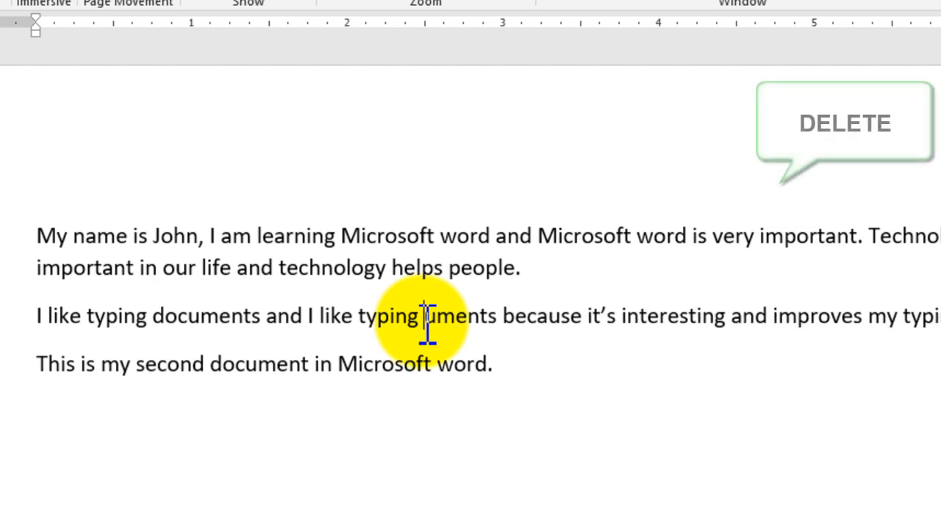
key(Delete)
key(Delete)
key(Delete)
key(Delete)
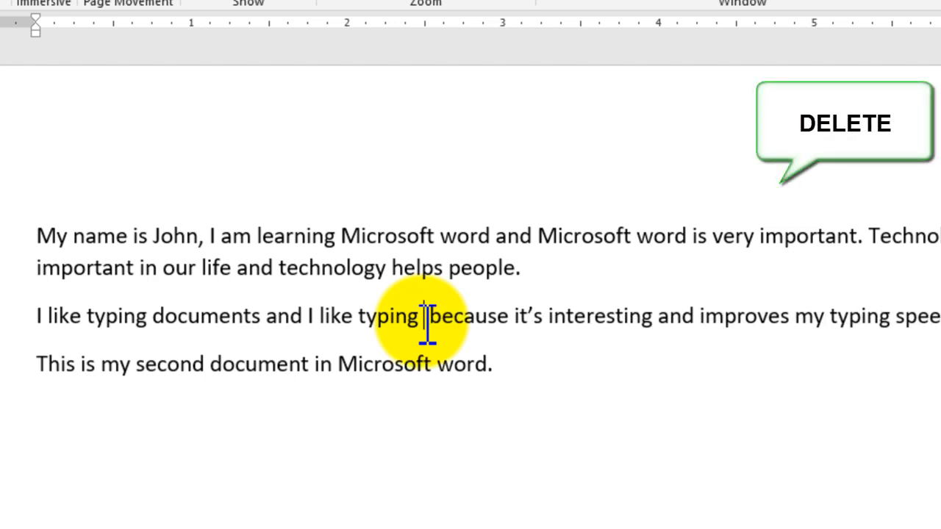
key(ctrl+z)
key(ctrl+z)
key(ctrl+z)
key(ctrl+z)
key(ctrl+z)
key(ctrl+z)
key(ctrl+z)
key(ctrl+z)
key(ctrl+z)
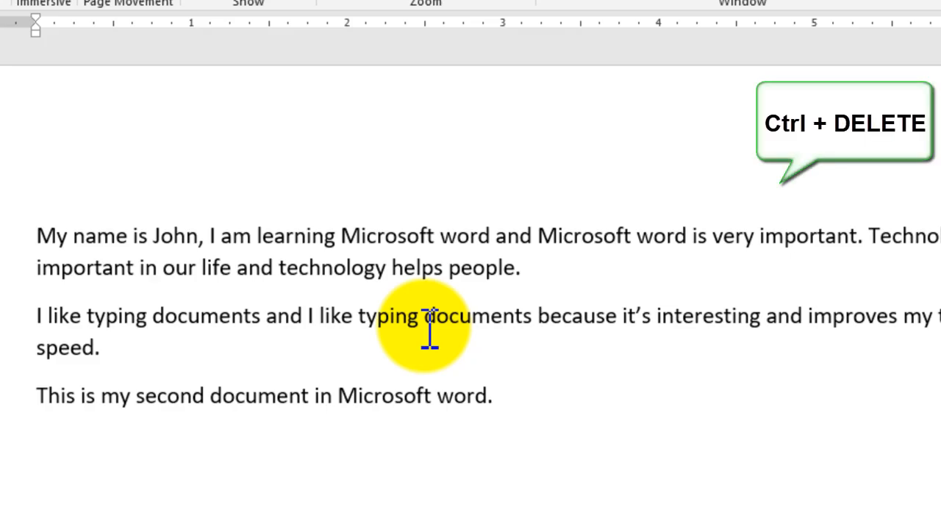
Step: Delete the whole word "documents" before "because" in one go and undo the deletion
key(ctrl+Delete)
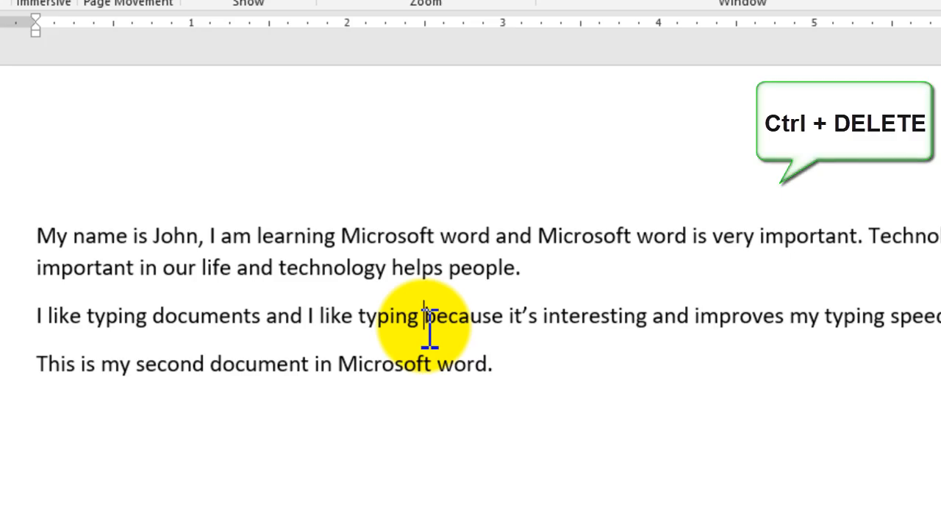
key(ctrl+z)
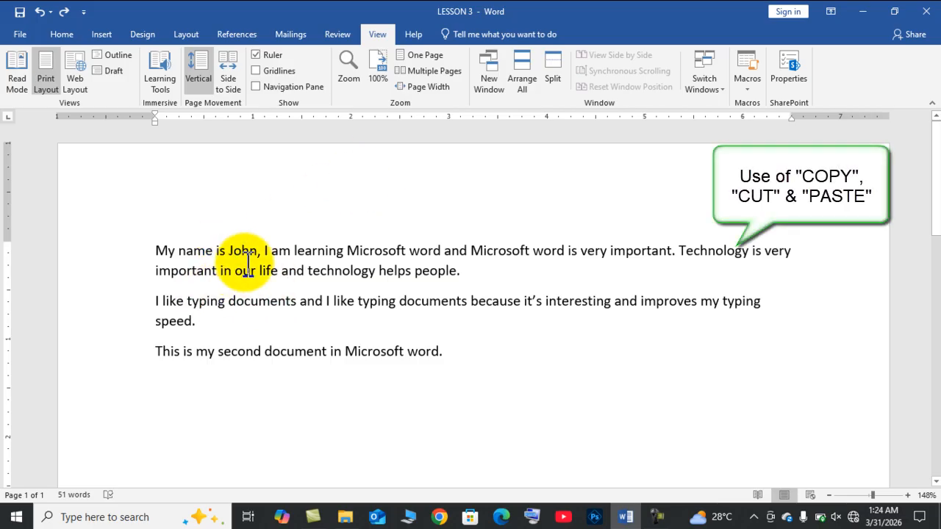
Step: Select the sentence "This is my second document in Microsoft word." and clear the selection
click(158, 254)
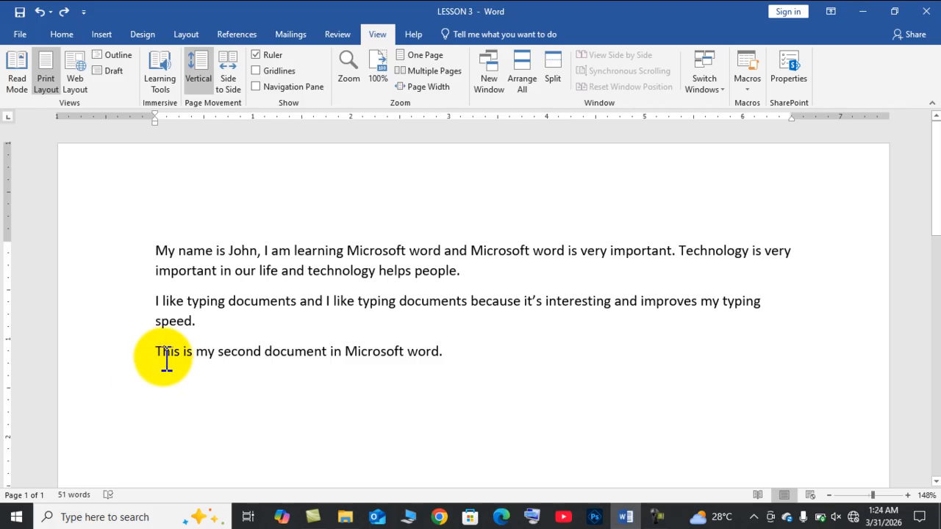
drag(160, 353, 452, 360)
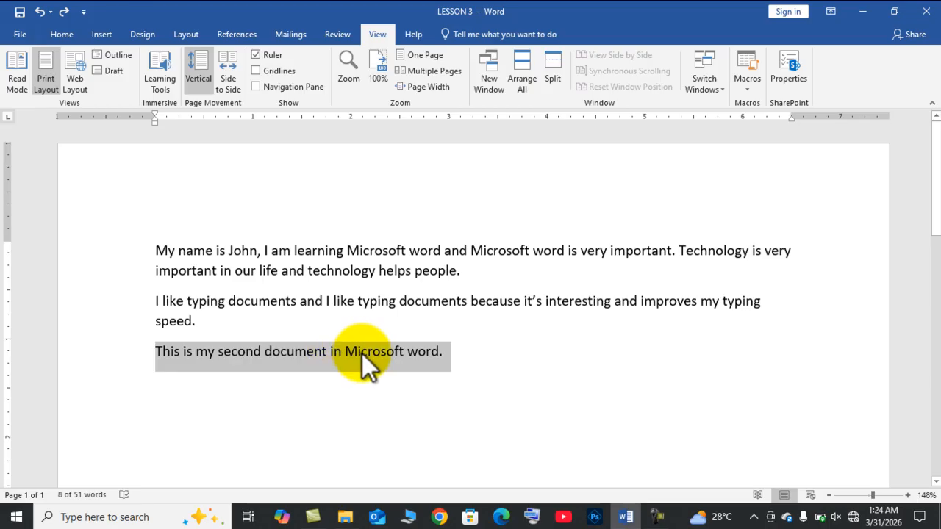
click(477, 360)
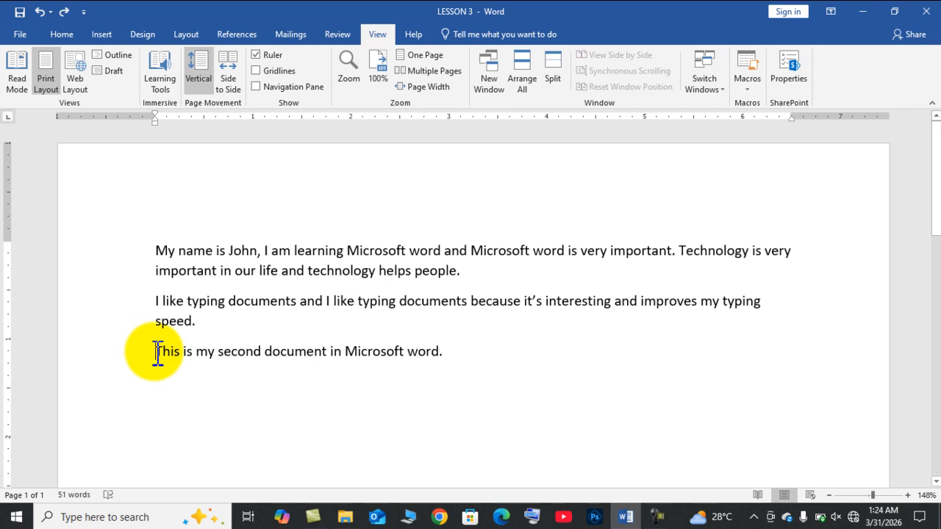
Step: Copy the last sentence, "This is my second document in Microsoft word.", to the clipboard
drag(158, 353, 132, 378)
click(461, 358)
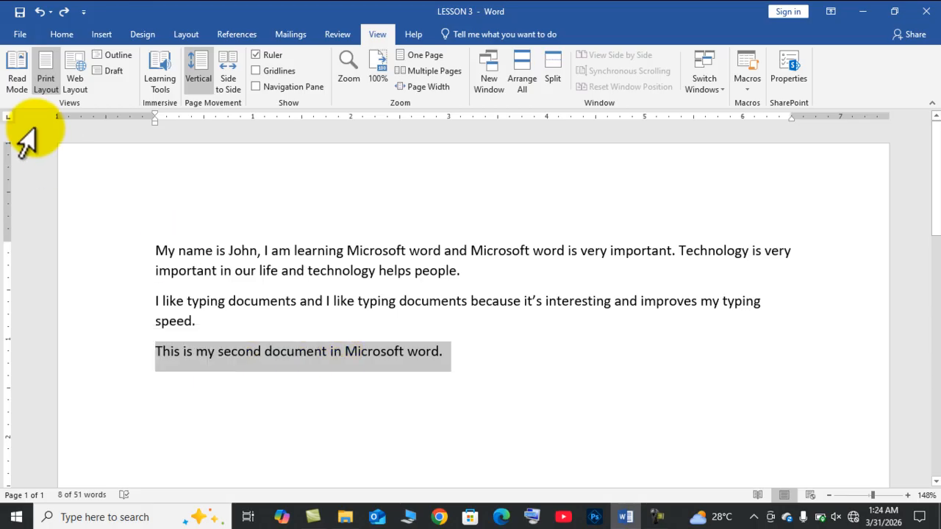
click(66, 41)
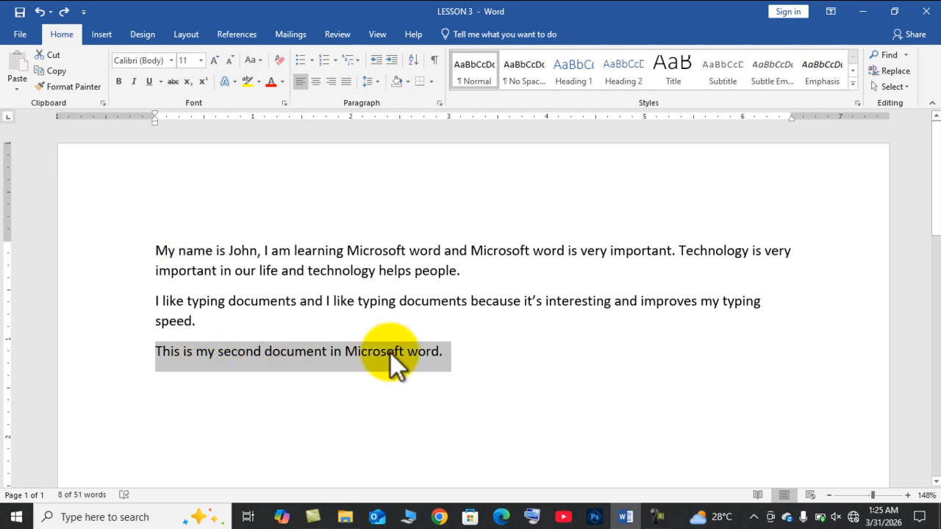
click(47, 73)
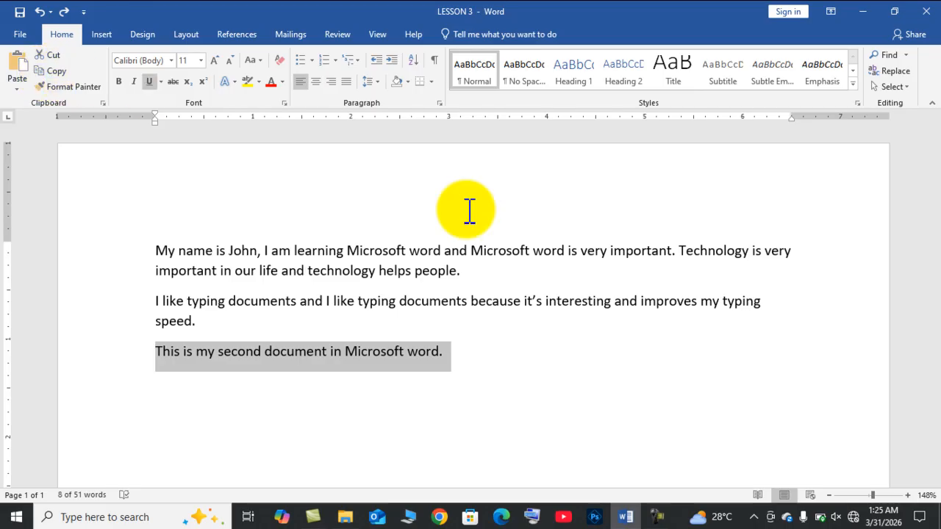
Step: Paste the copied sentence on a new line below the last paragraph and undo the paste
click(477, 351)
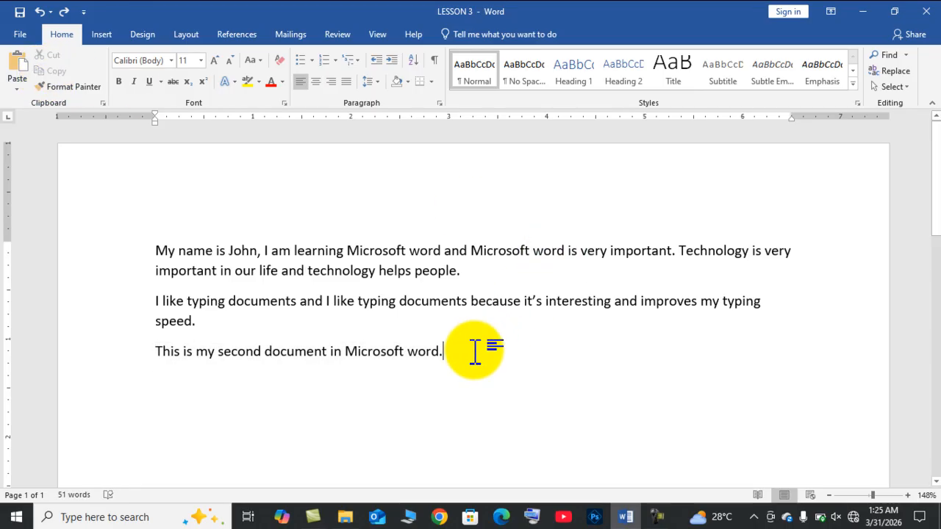
key(Return)
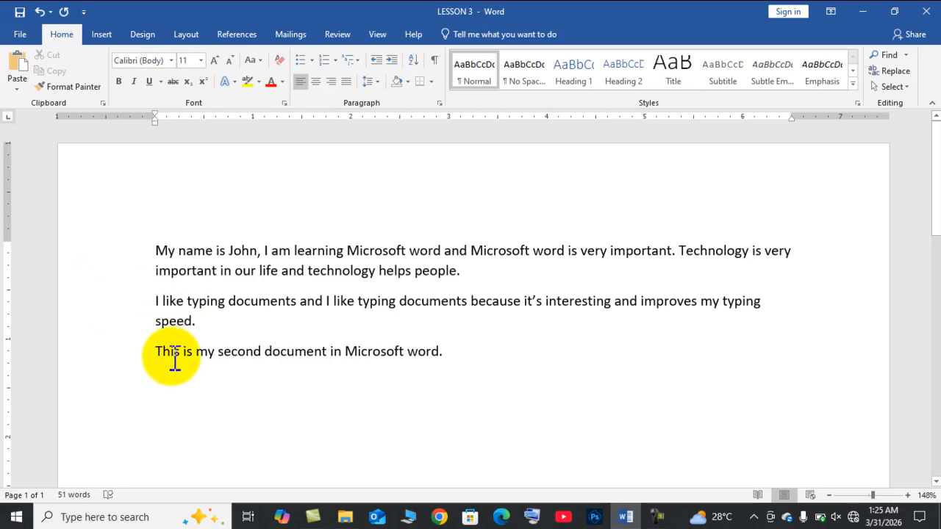
click(20, 78)
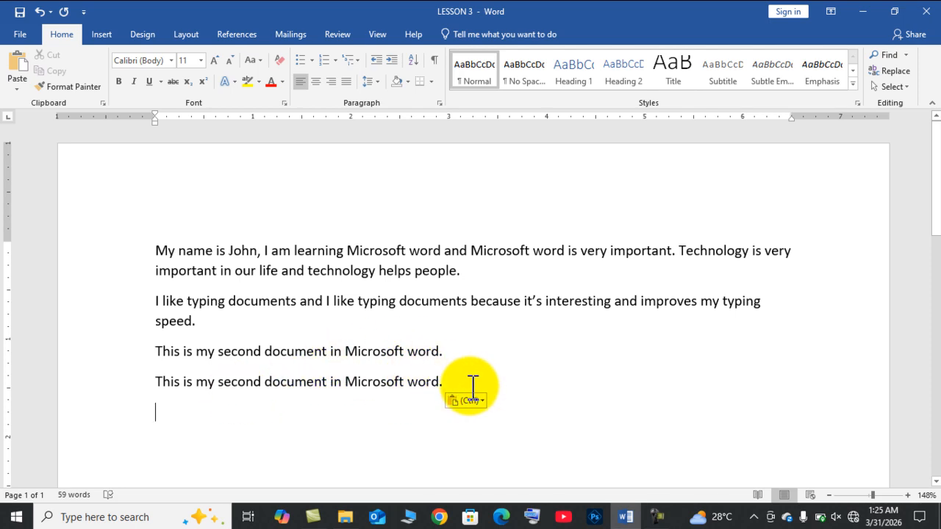
key(ctrl+z)
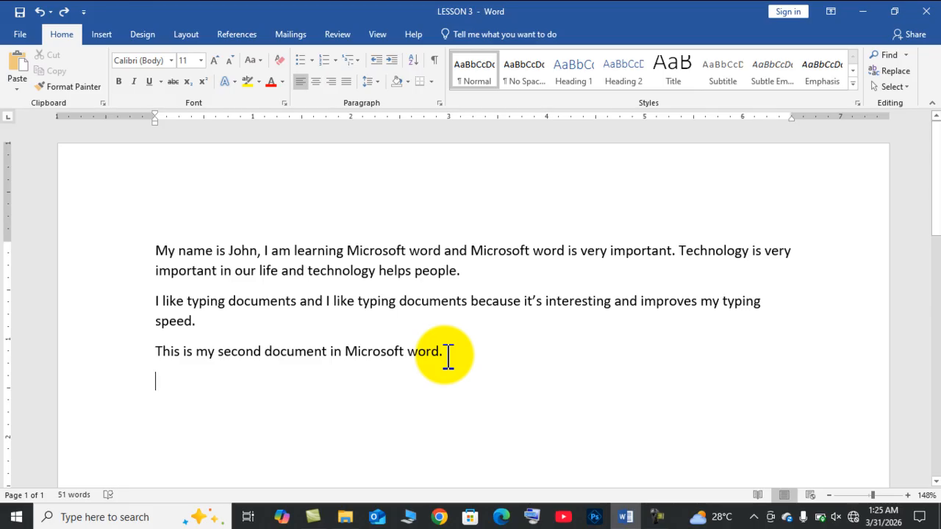
Step: Cut the last sentence, "This is my second document in Microsoft word.", out of the document
drag(448, 354, 126, 360)
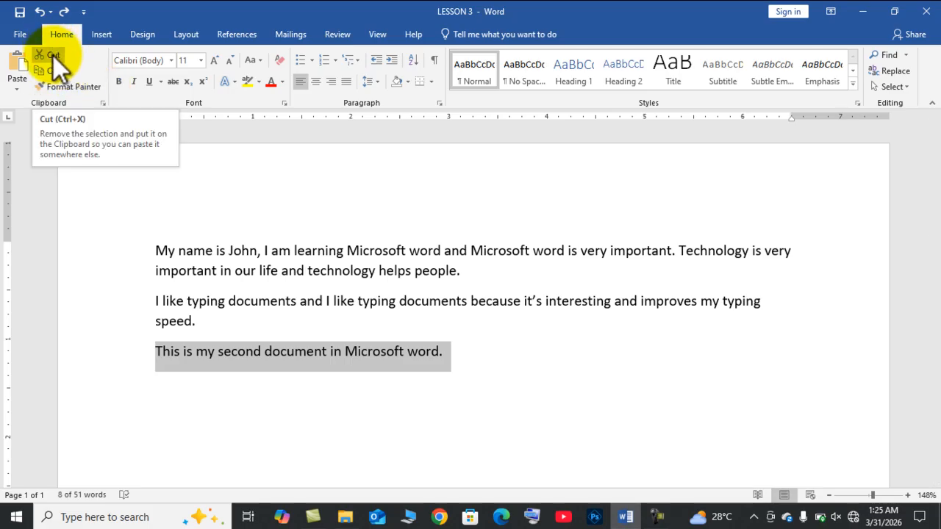
click(465, 358)
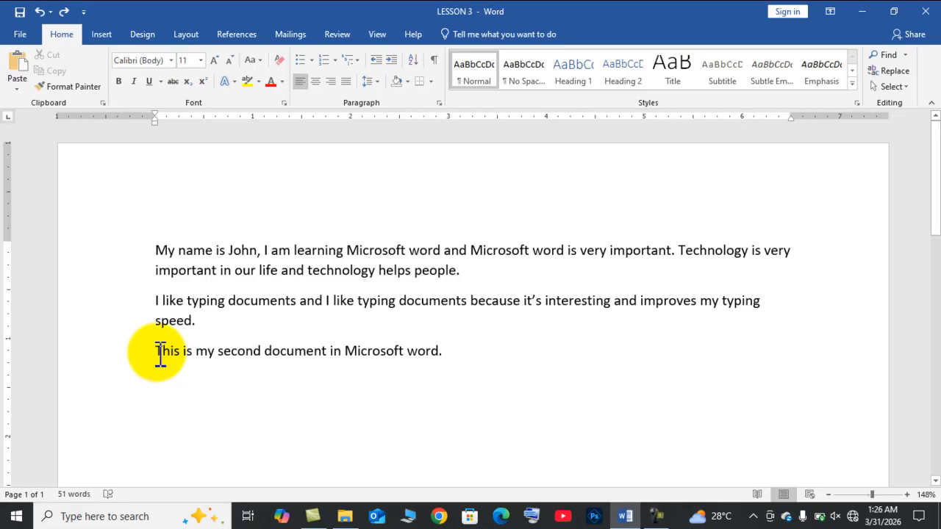
drag(158, 352, 441, 366)
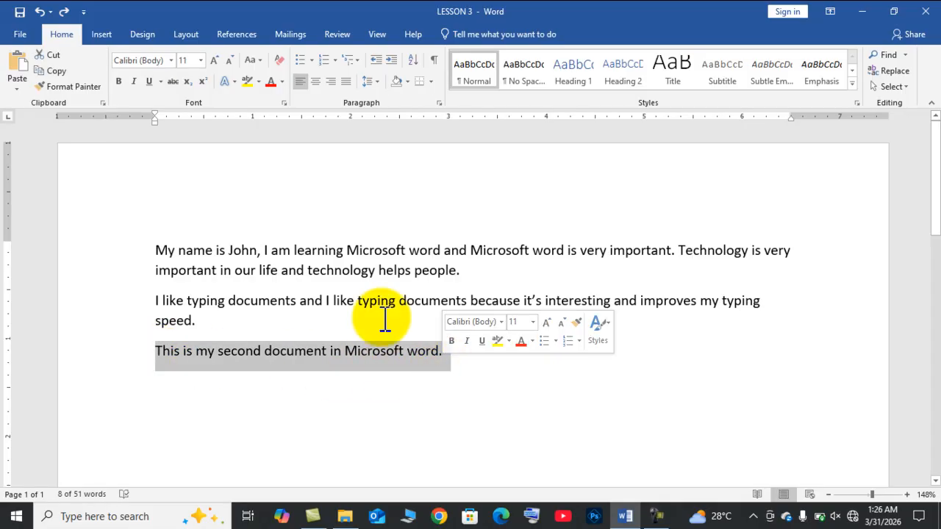
click(57, 61)
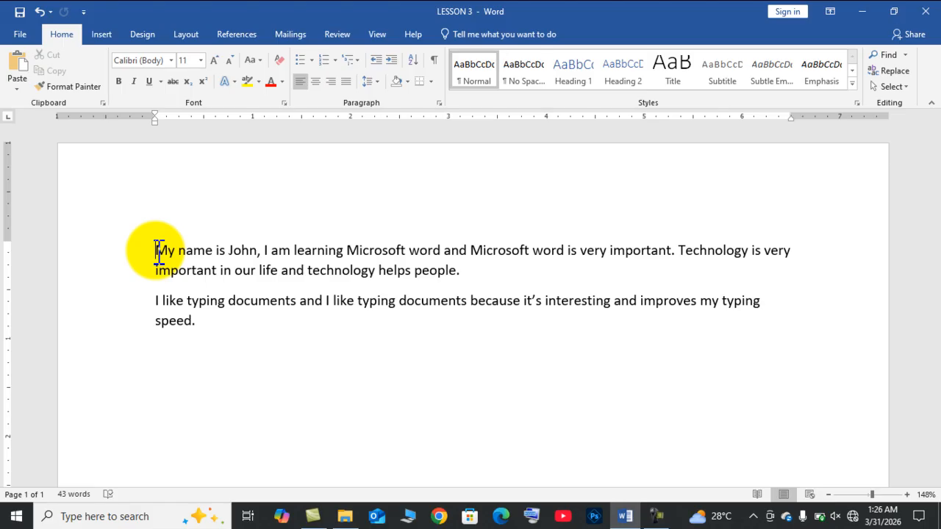
Step: Paste the cut sentence "This is my second document in Microsoft word." on a new line above the first paragraph
key(Return)
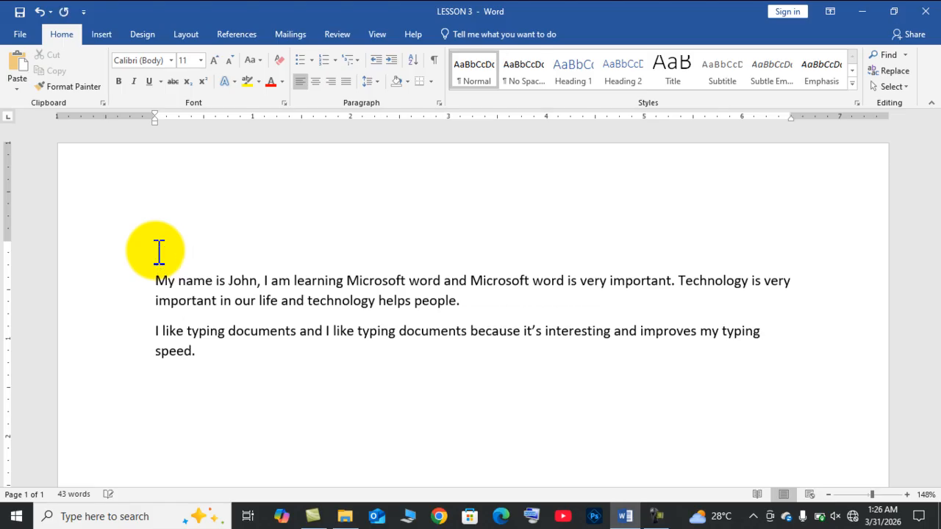
click(168, 256)
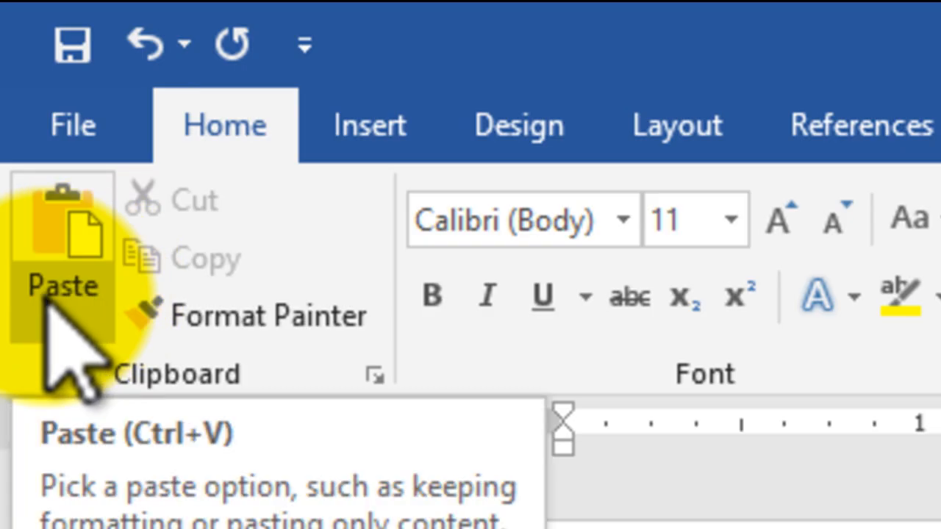
click(46, 301)
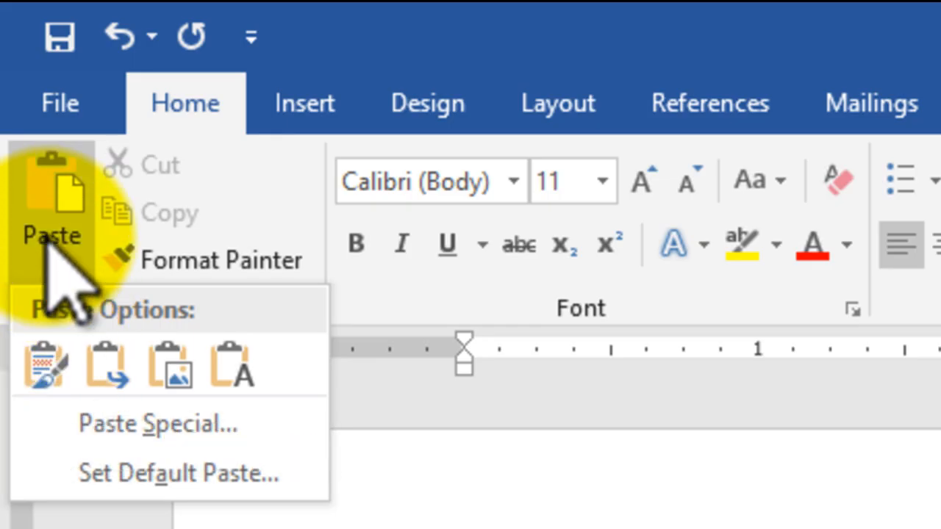
click(55, 187)
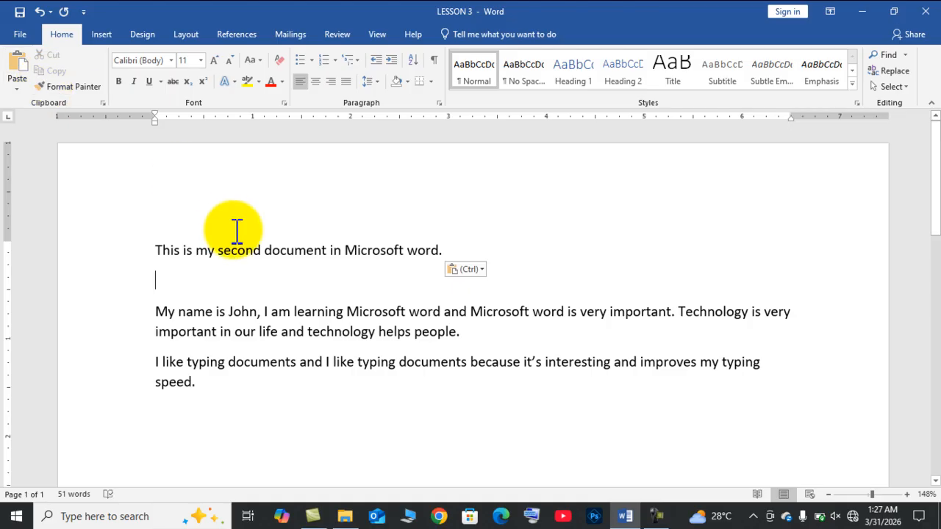
Step: Undo the paste, the new line and the cut to restore the last sentence, and clear its selection
key(ctrl+z)
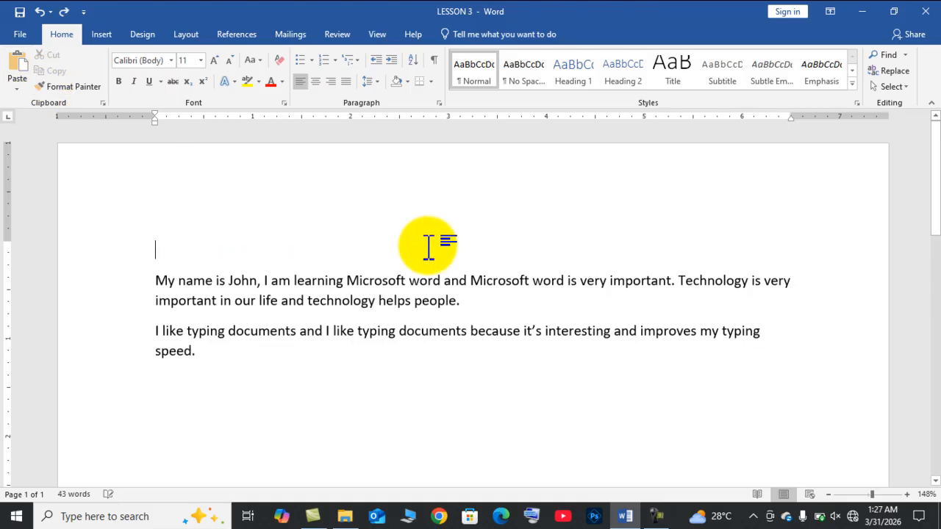
key(ctrl+z)
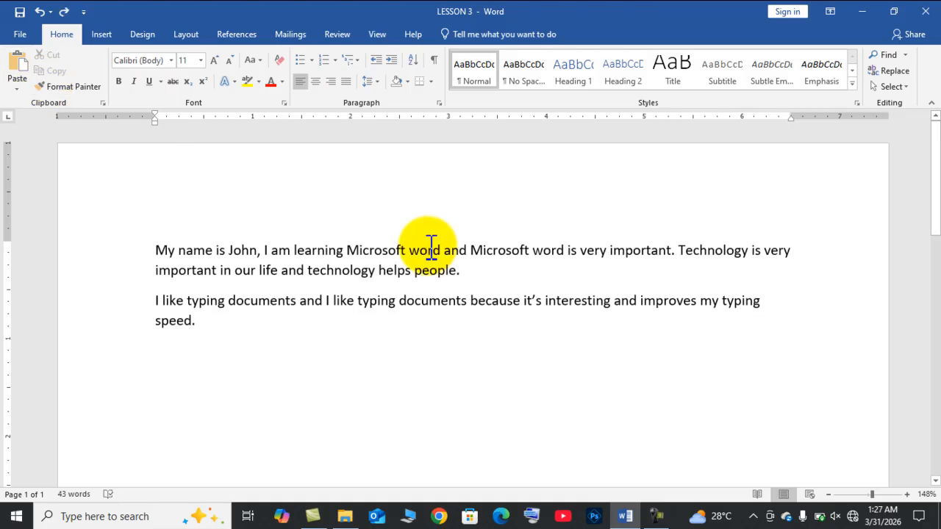
key(ctrl+y)
key(ctrl+y)
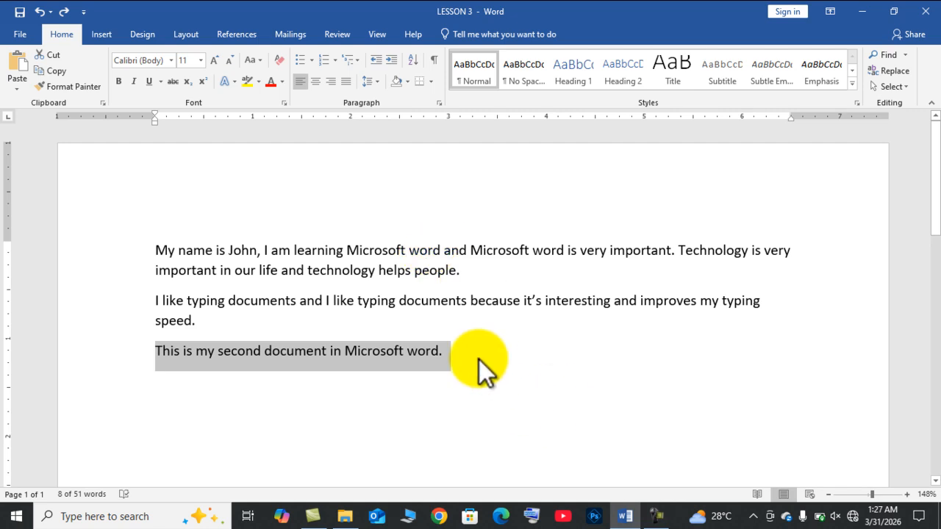
click(480, 360)
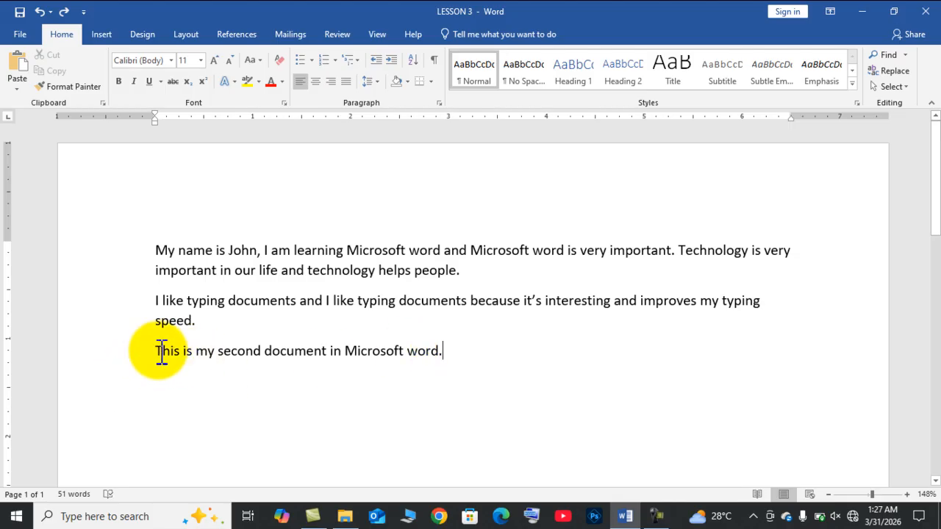
Step: Copy the last sentence, "This is my second document in Microsoft word.", together with the empty line below it
drag(158, 351, 591, 383)
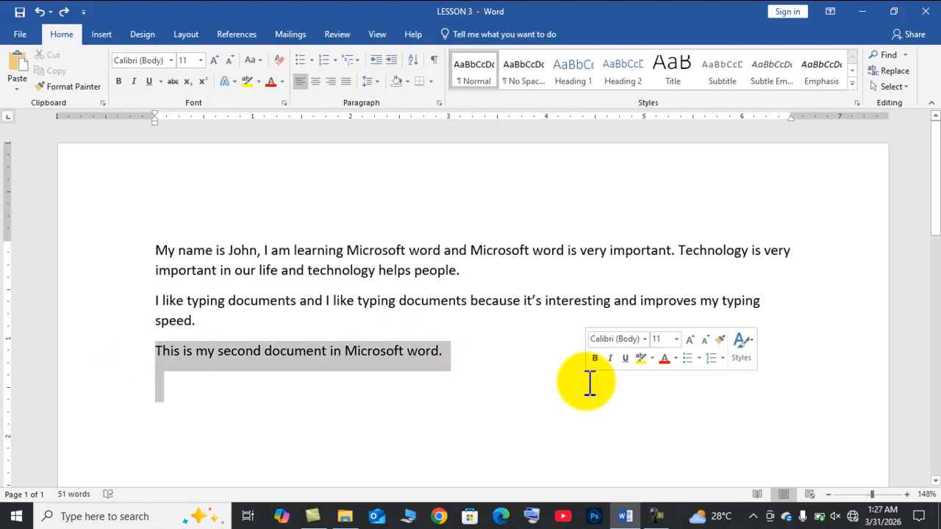
right_click(335, 356)
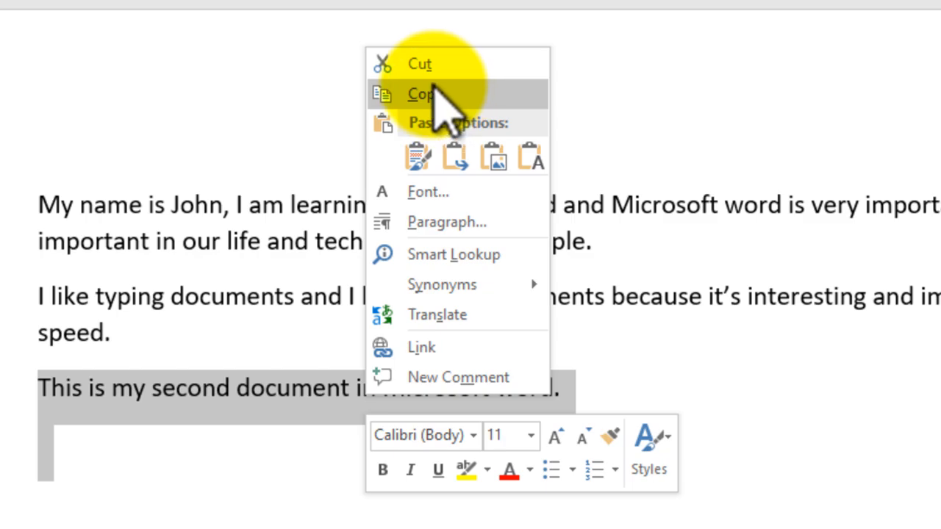
click(441, 95)
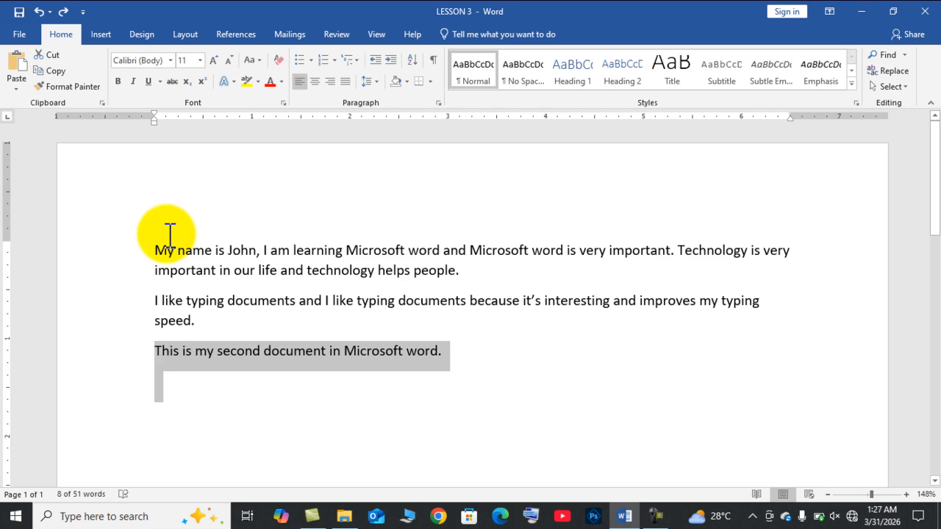
Step: Paste the copied sentence on a new line above the first paragraph and undo the paste
click(65, 180)
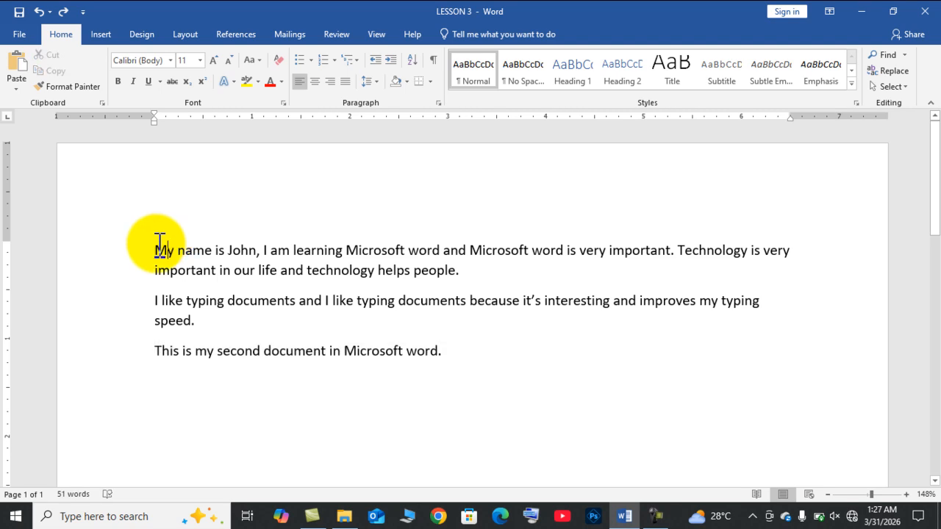
key(Return)
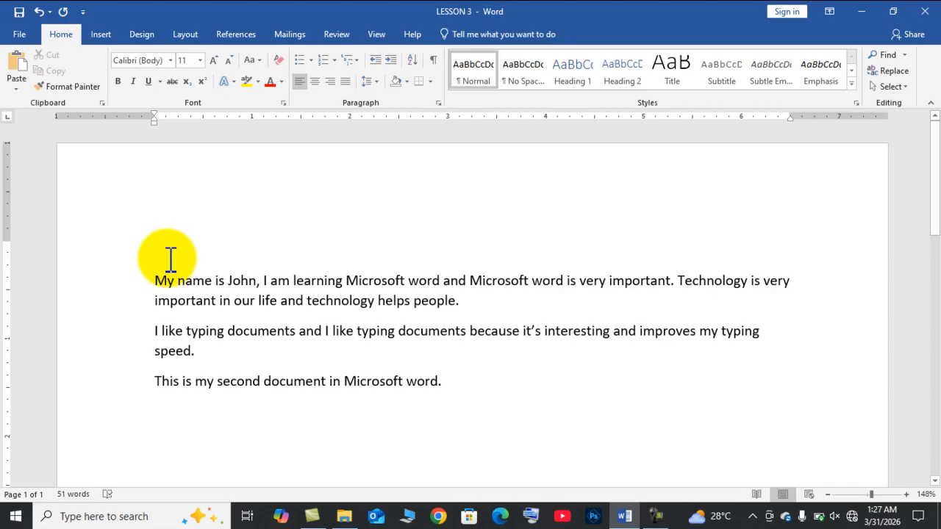
right_click(165, 255)
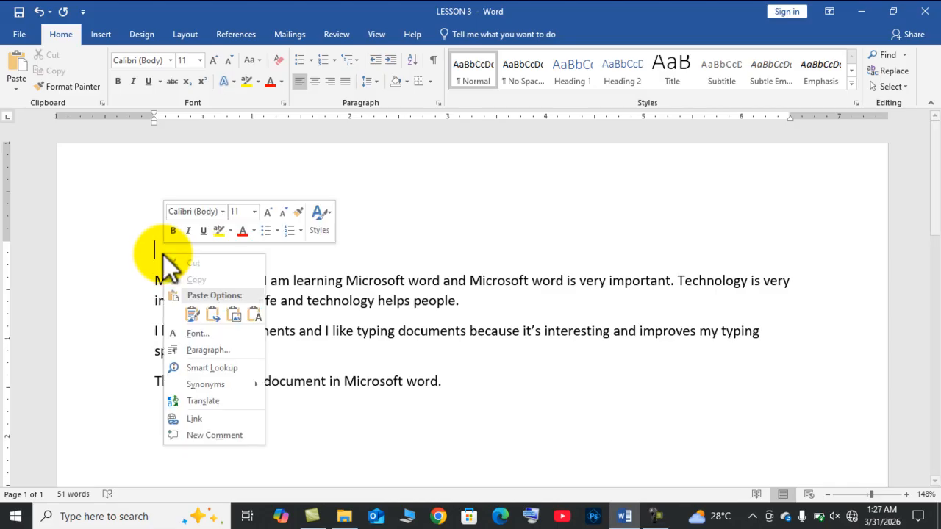
click(189, 306)
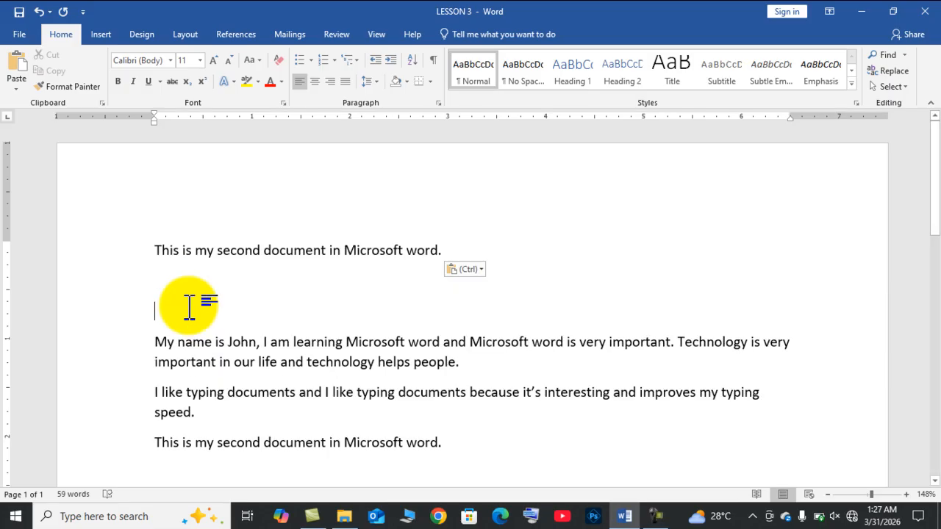
key(ctrl+z)
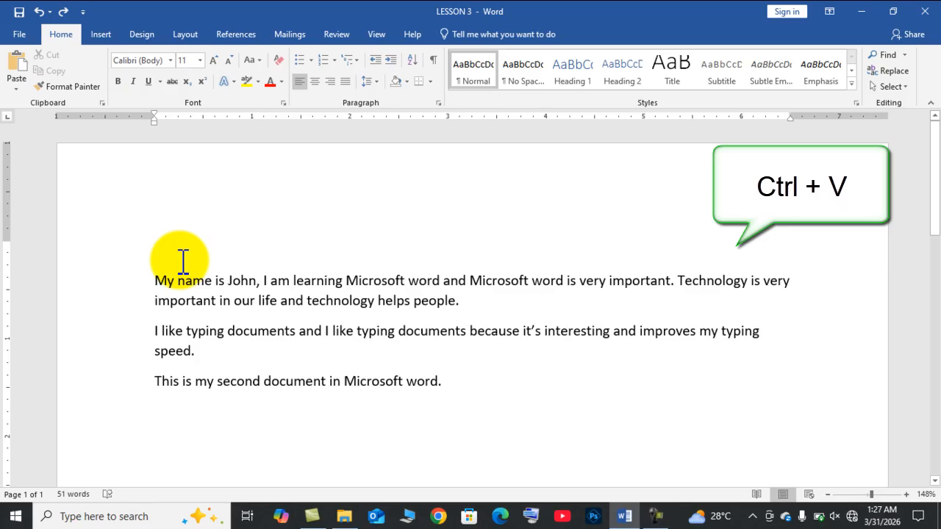
Step: Paste the copied sentence again above the first paragraph and remove the empty lines below it
key(ctrl+v)
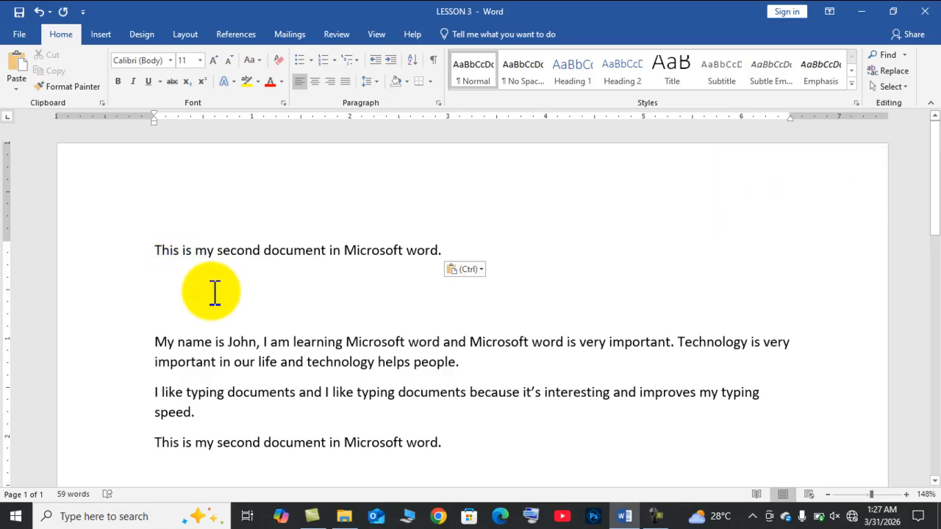
click(213, 317)
key(BackSpace)
key(BackSpace)
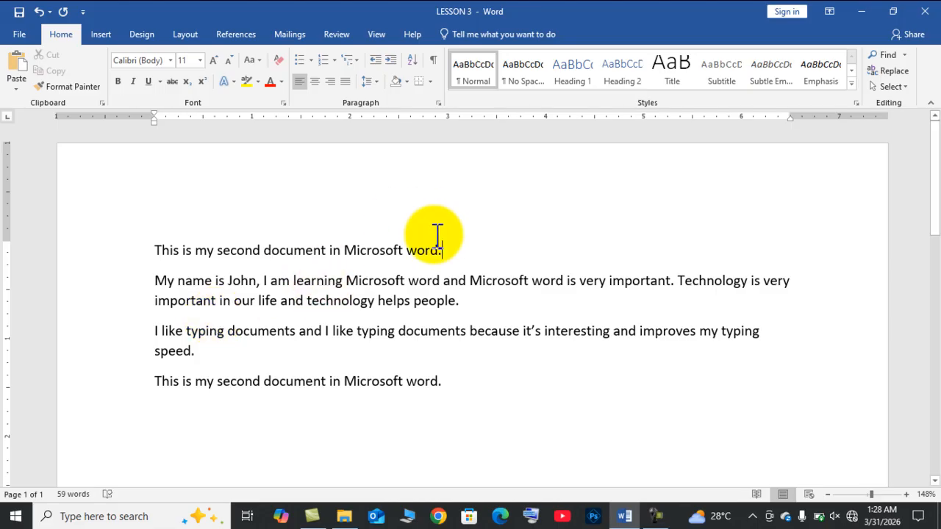
Step: Delete the pasted sentence above the first paragraph along with its leftover empty line
drag(447, 249, 153, 253)
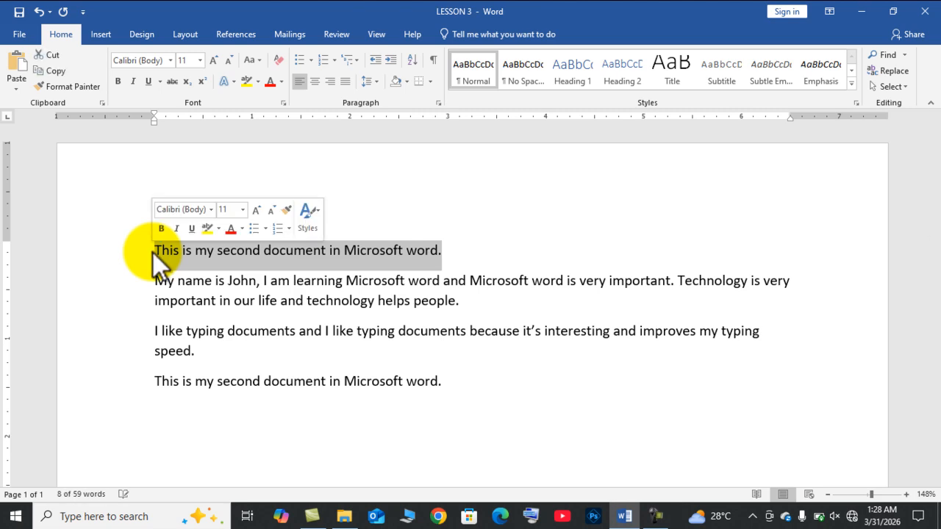
key(Delete)
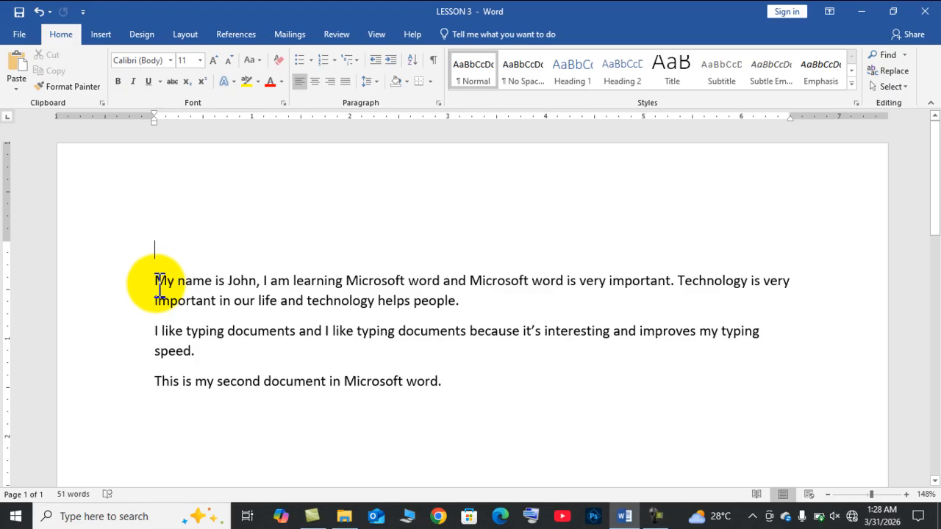
key(Delete)
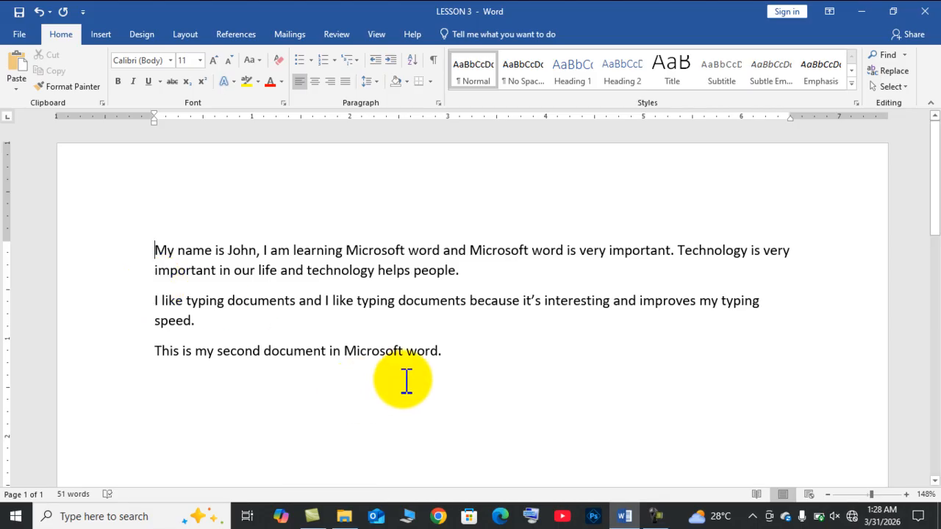
Step: Cut the sentence "This is my second document in Microsoft word." from the end of the document
drag(445, 352, 110, 360)
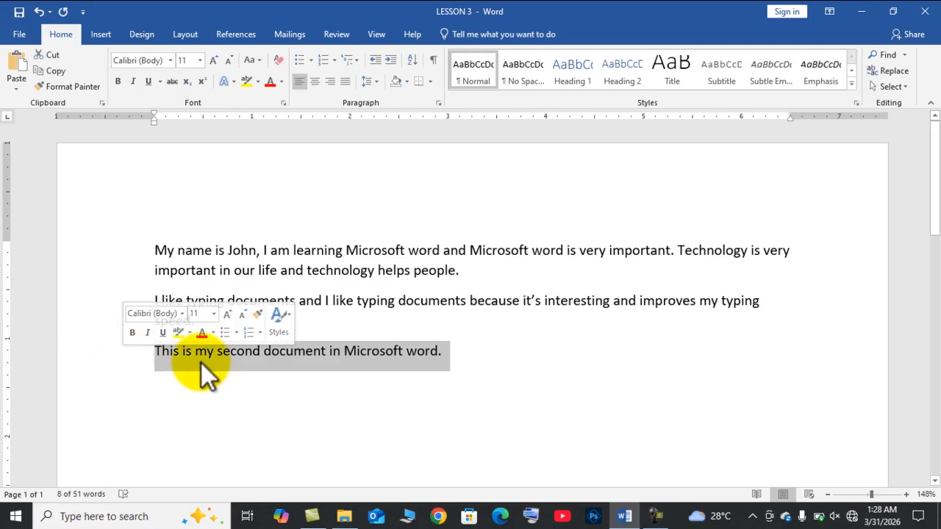
right_click(202, 360)
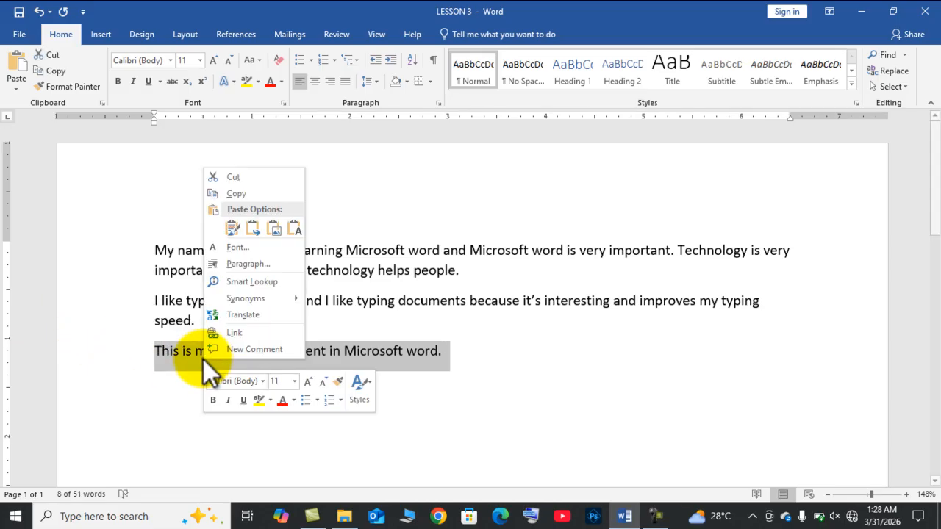
click(233, 180)
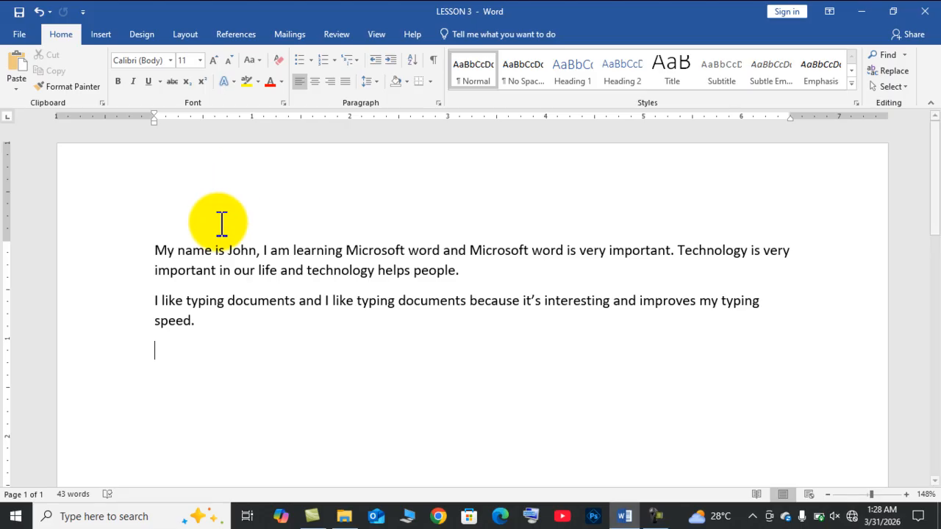
Step: Insert a new line above the first paragraph and paste the cut sentence there
click(170, 241)
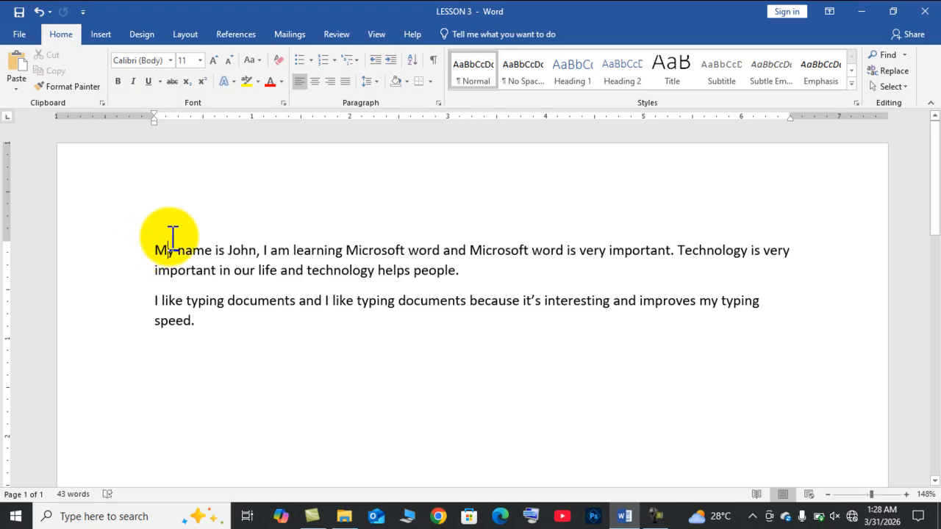
click(156, 250)
key(Return)
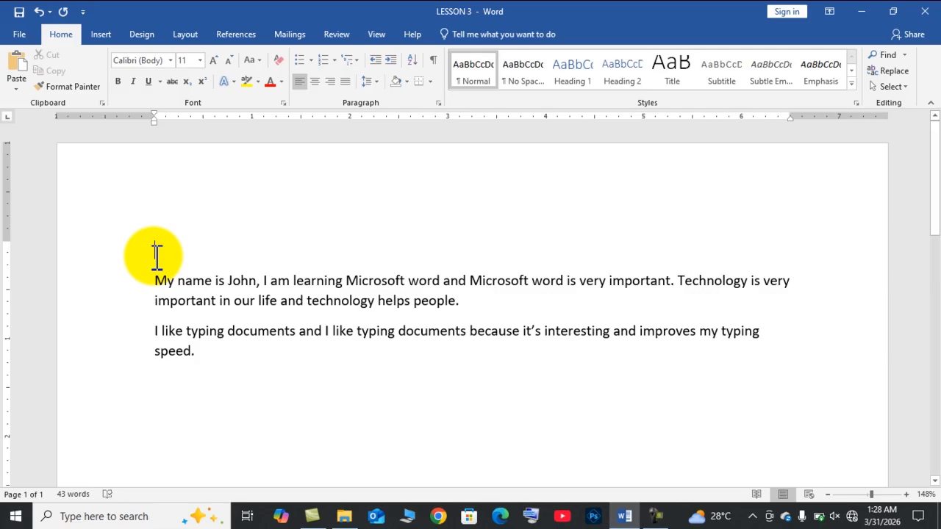
right_click(156, 256)
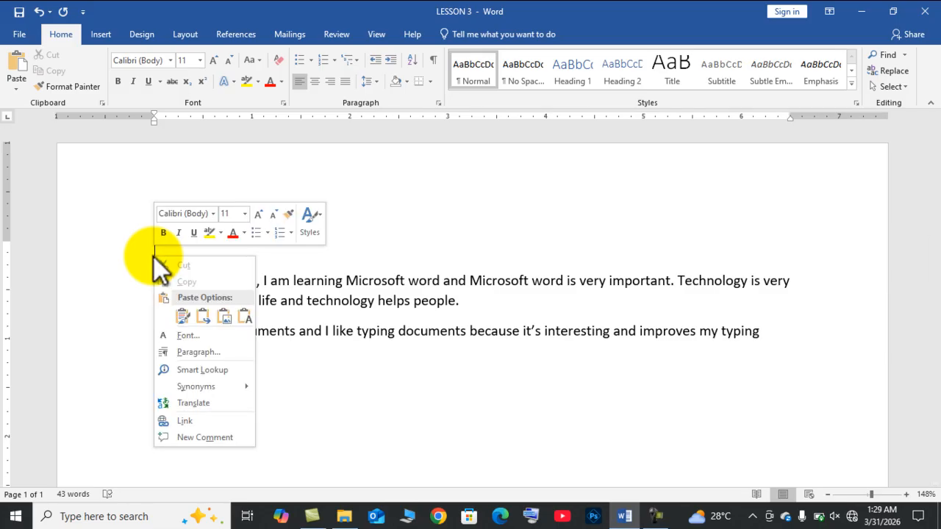
click(178, 315)
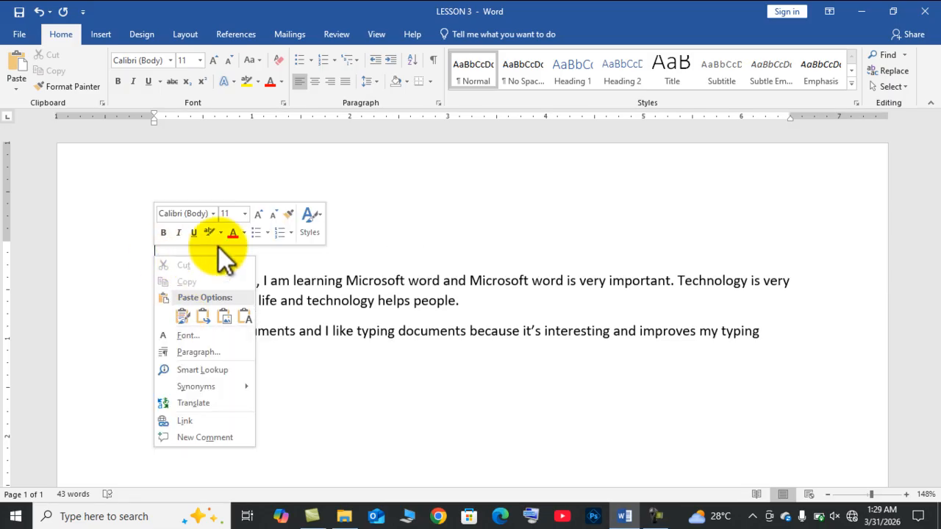
click(282, 251)
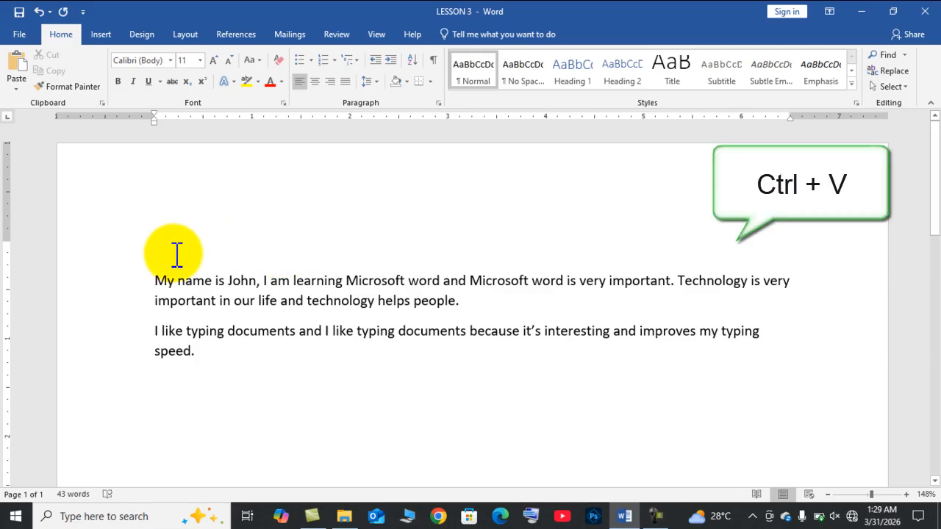
key(ctrl+v)
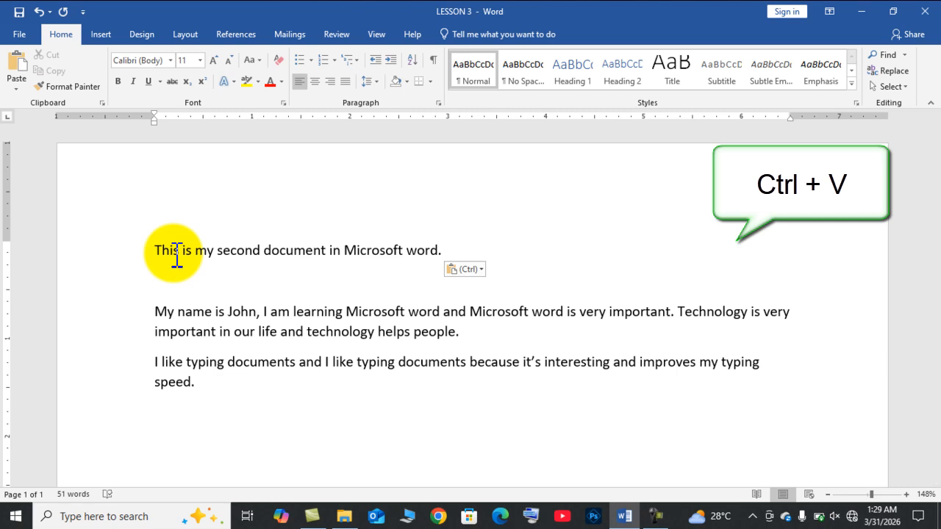
Step: Undo the paste and remove the empty line above the first paragraph
key(ctrl+z)
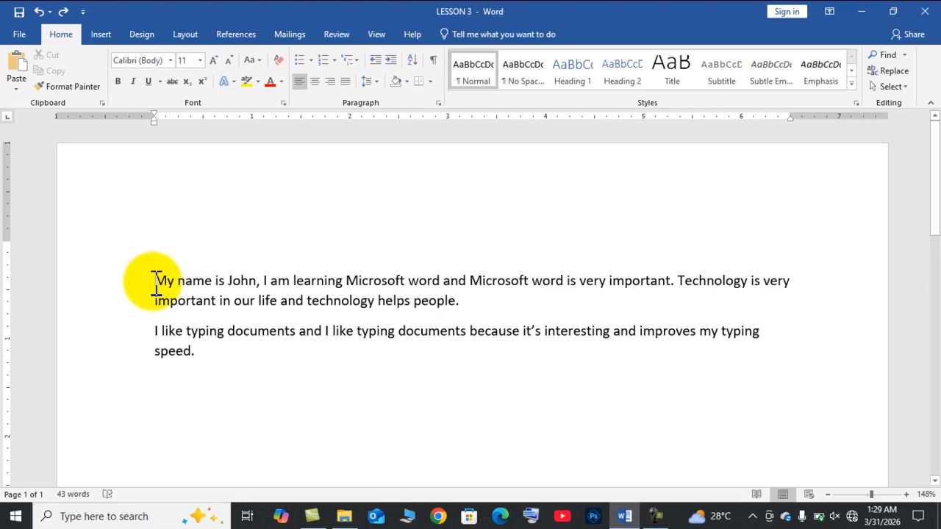
click(156, 282)
key(BackSpace)
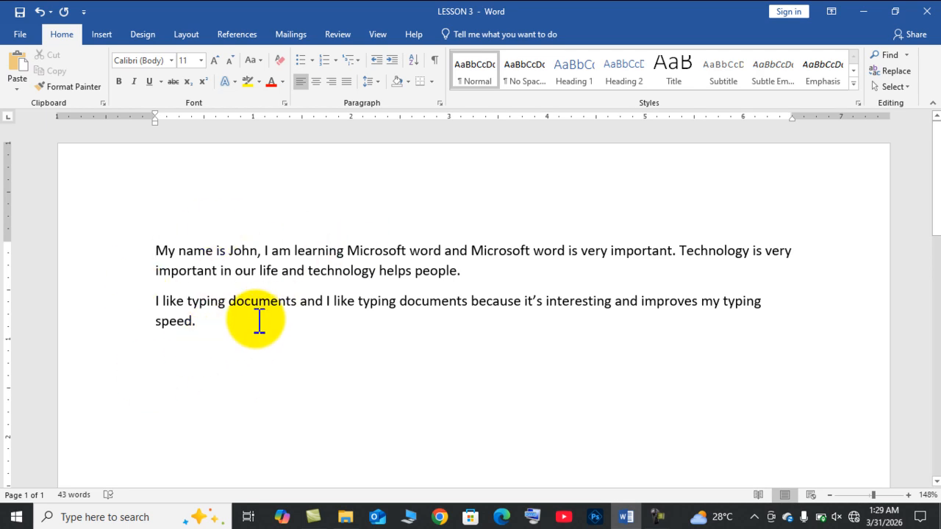
Step: Undo the recent edits back through the cut to restore the last sentence, and place the cursor at its end
click(202, 324)
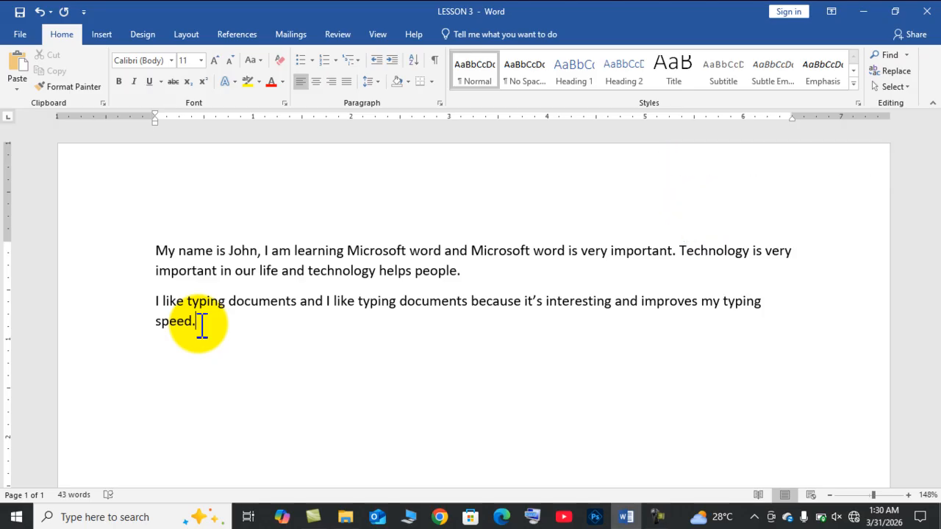
key(ctrl+z)
key(ctrl+z)
key(ctrl+z)
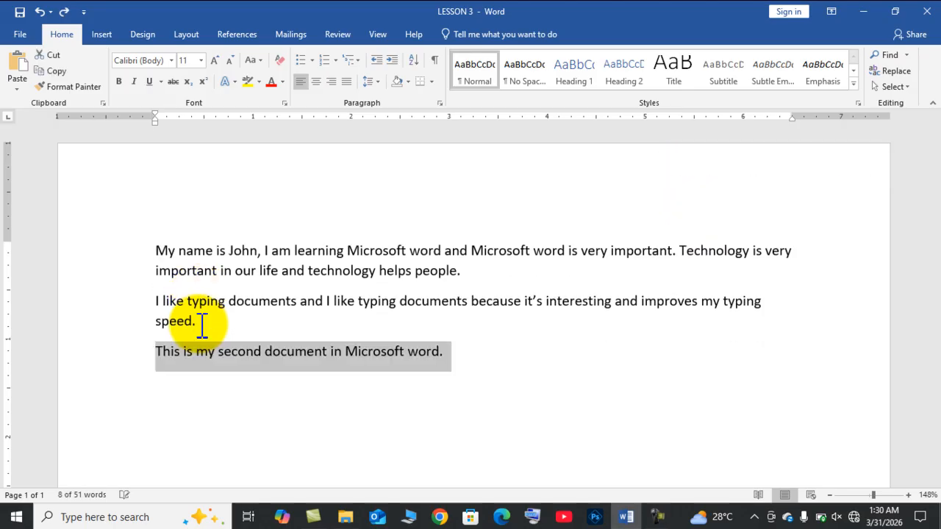
click(469, 357)
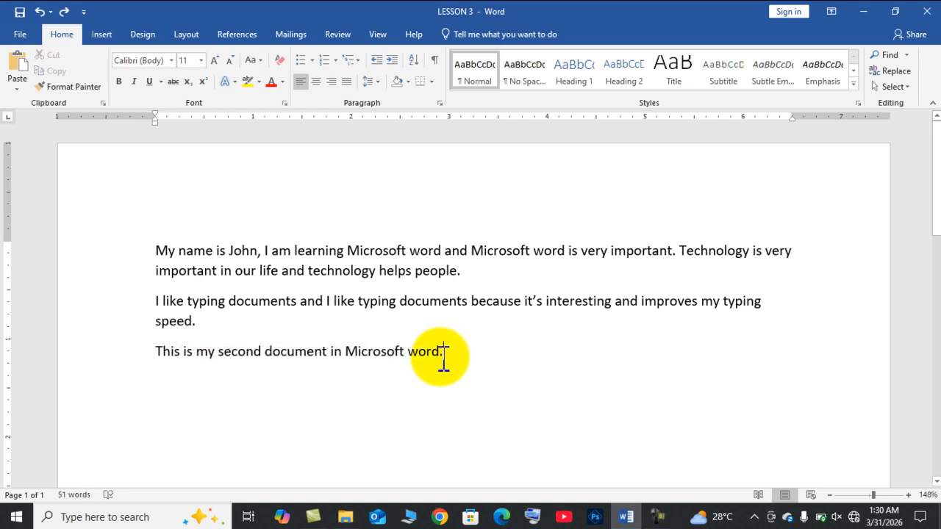
Step: Remove an "o" from "Microsoft" and from "document" in the last sentence, leaving "Micrsoft" and "dcument"
click(382, 352)
key(BackSpace)
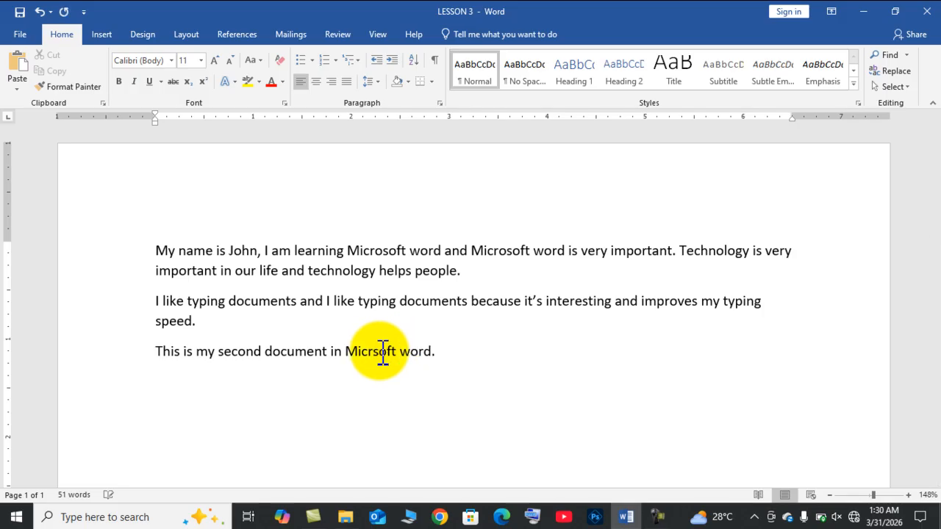
click(440, 356)
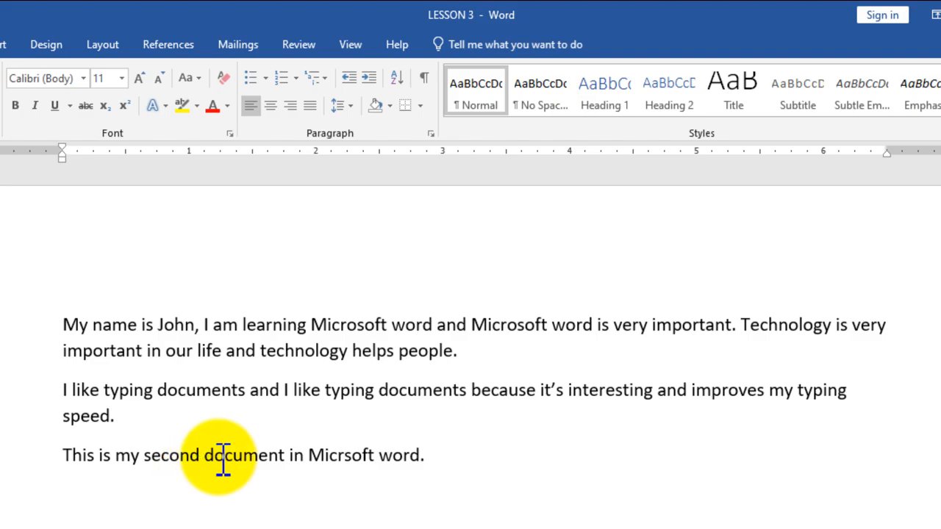
click(224, 458)
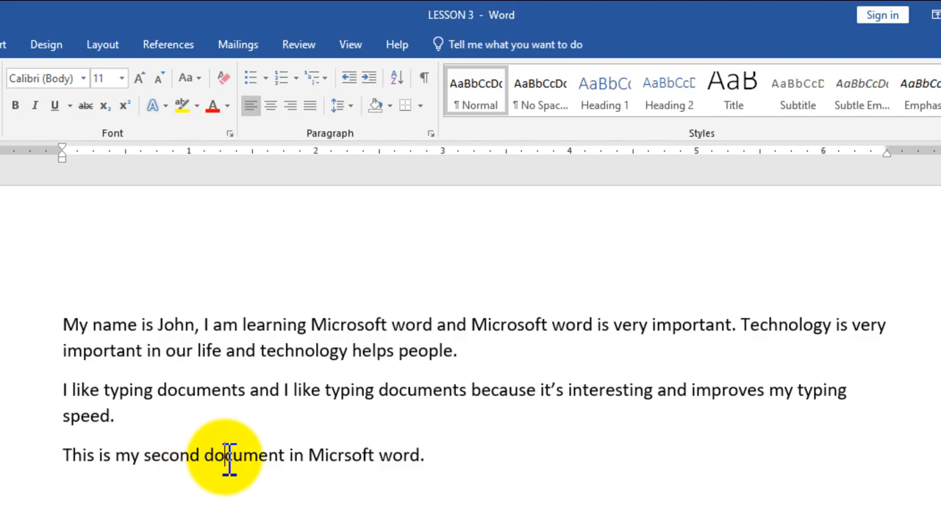
key(BackSpace)
click(269, 409)
Step: View the spelling suggestions for "Micrsoft" and "dcument" without applying any of them
click(352, 457)
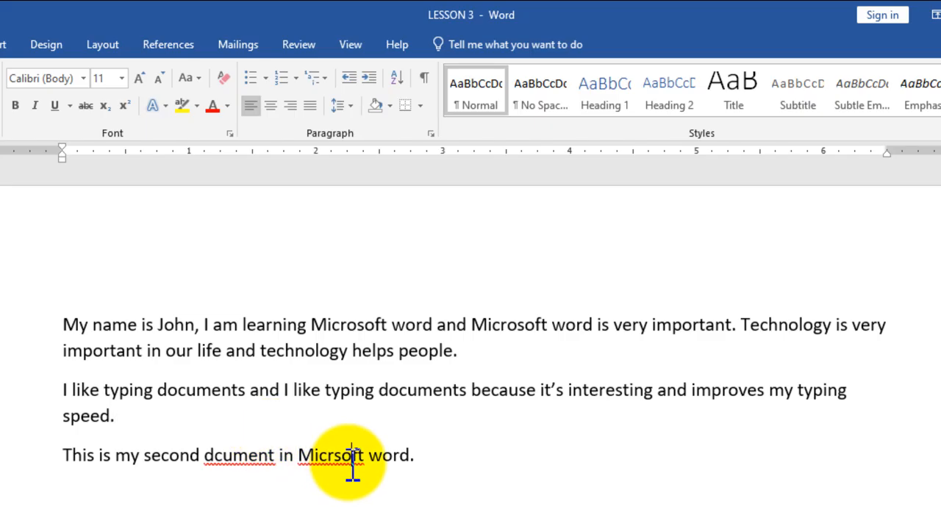
right_click(353, 465)
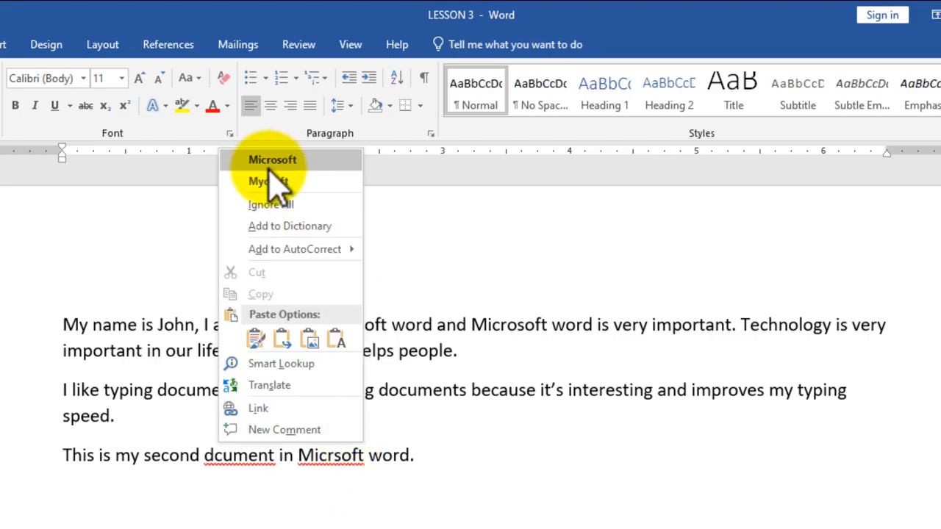
click(250, 462)
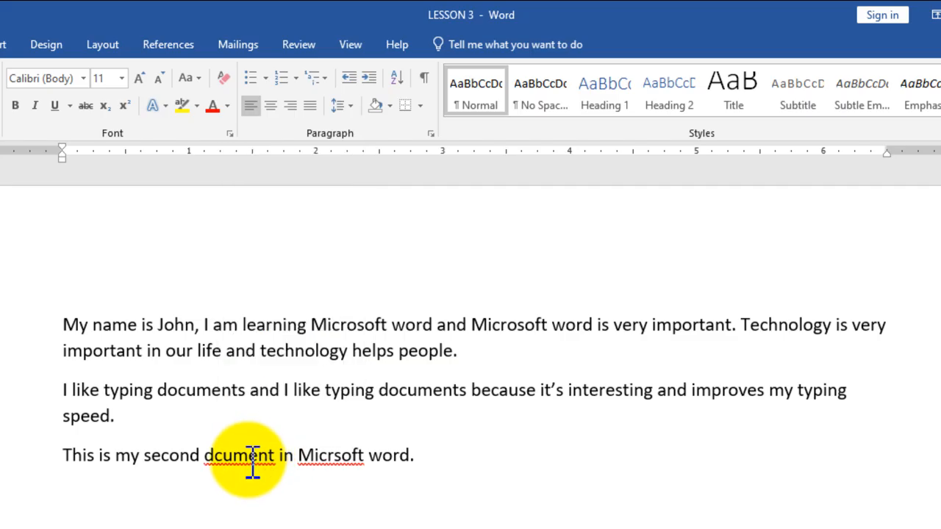
right_click(248, 463)
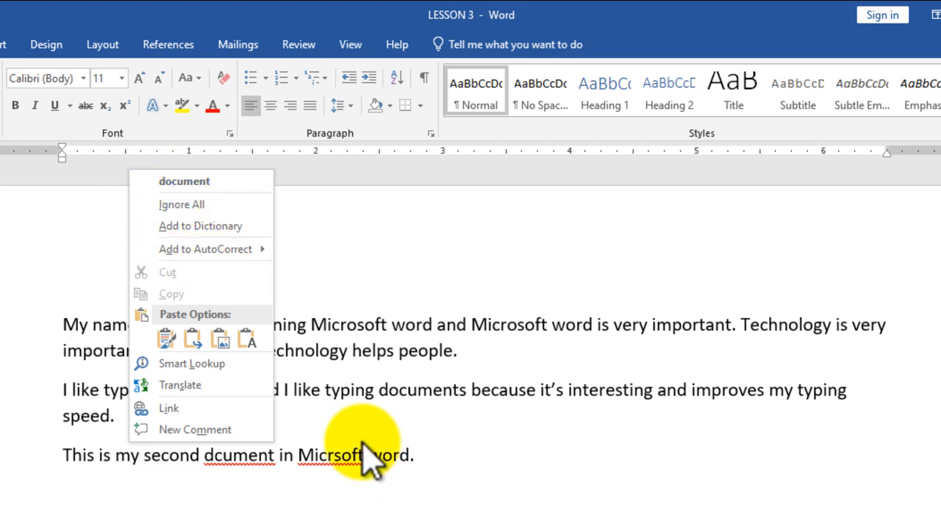
key(Escape)
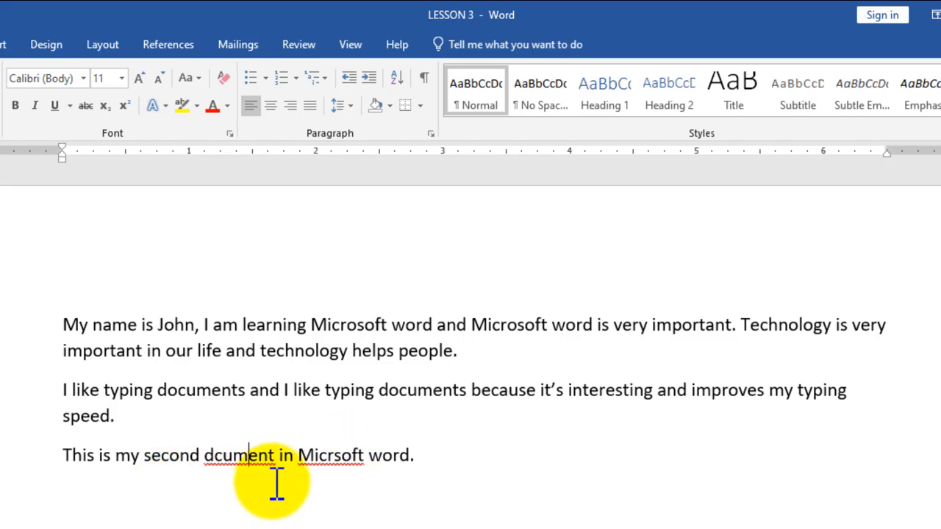
Step: Select the whole last sentence of the document and delete it
click(441, 456)
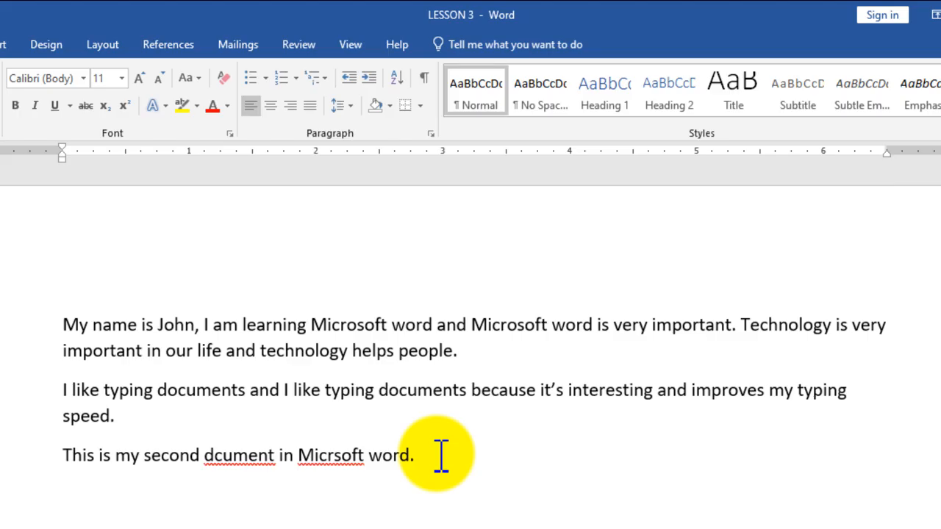
drag(441, 456, 68, 459)
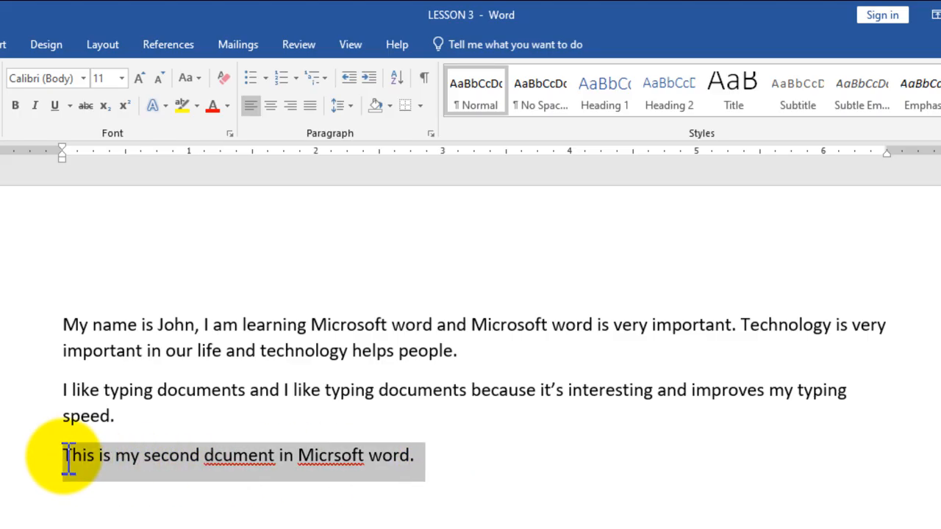
key(Delete)
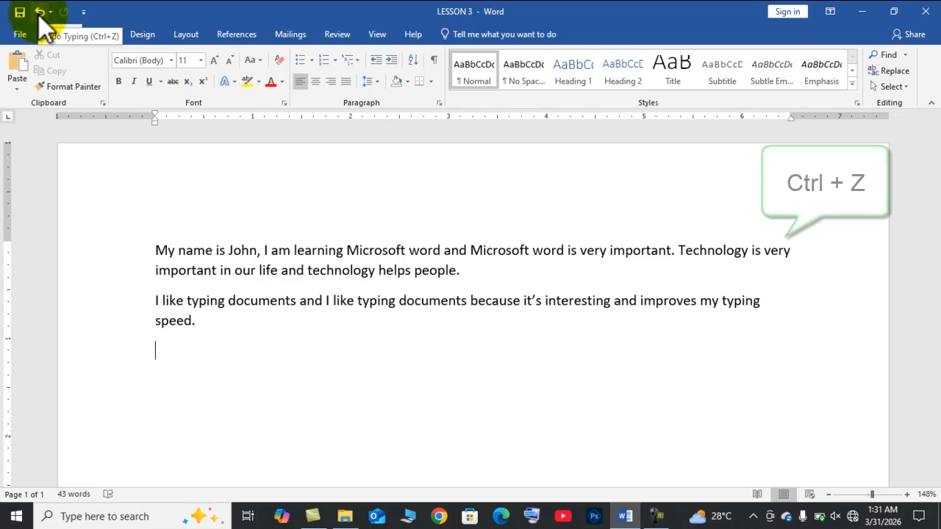
Step: Undo the sentence deletion and both letter removals in "document" and "Microsoft"
click(40, 14)
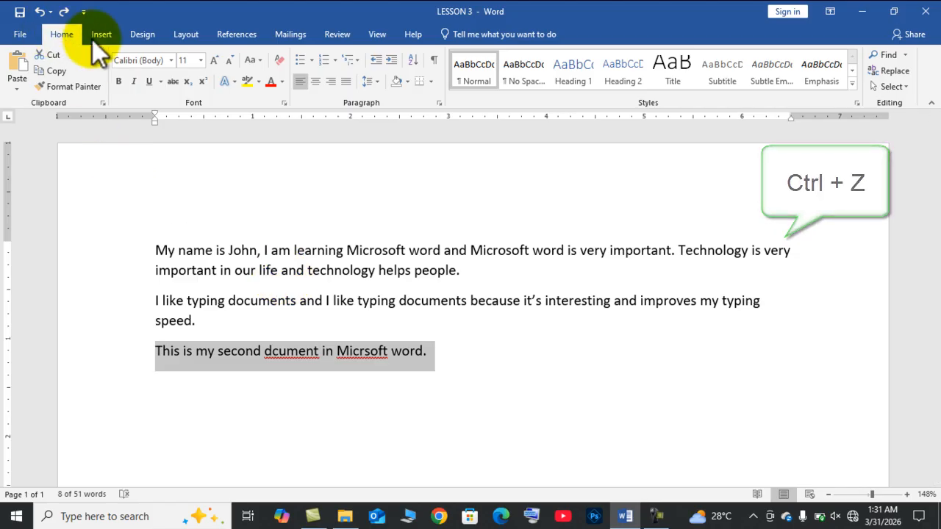
click(39, 13)
click(35, 12)
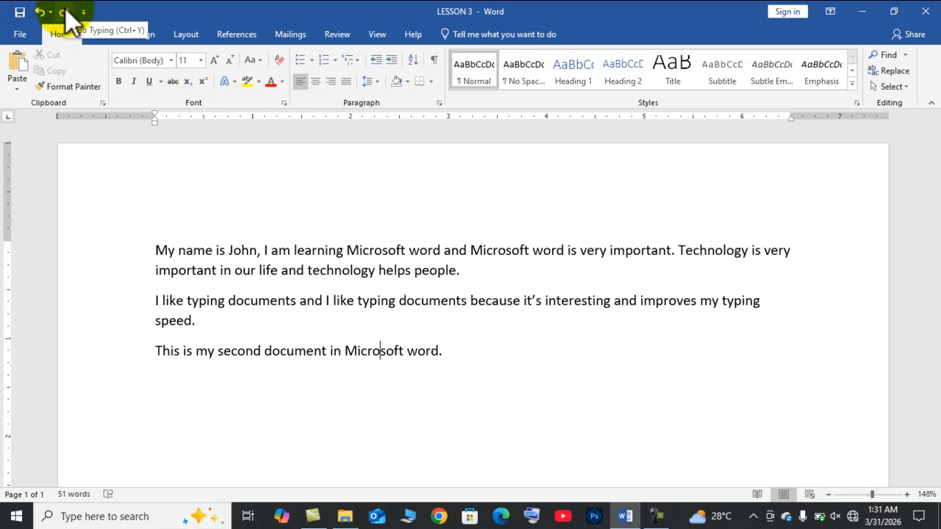
Step: Undo the earlier edits back to the sentence copy above the first paragraph, and place the cursor after the last sentence
click(40, 12)
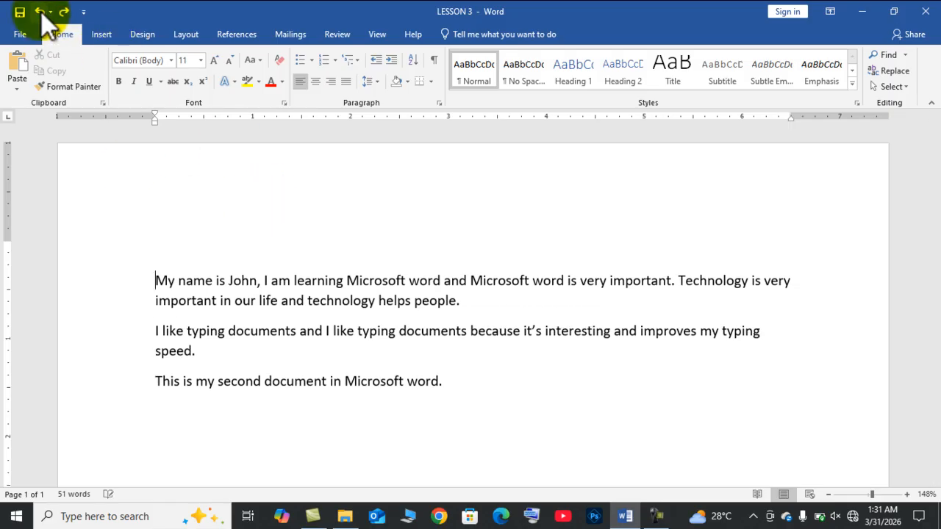
click(40, 12)
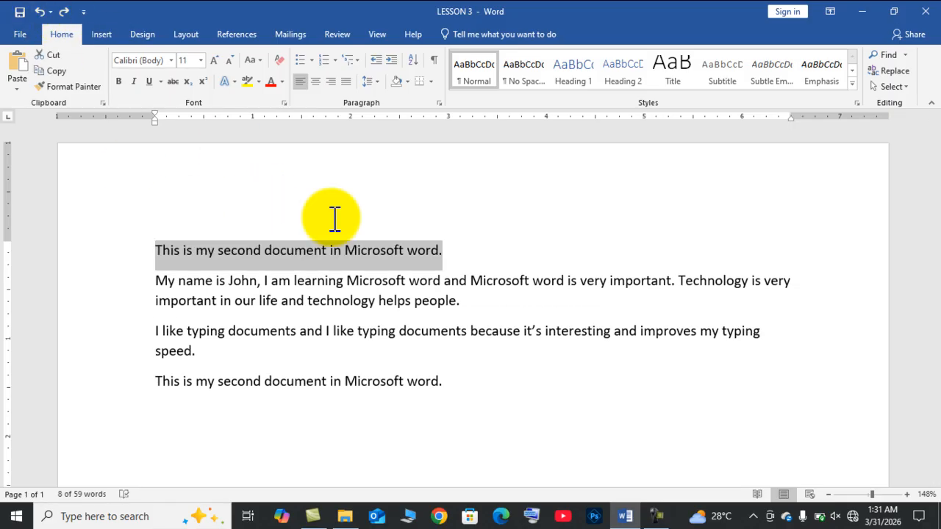
click(454, 380)
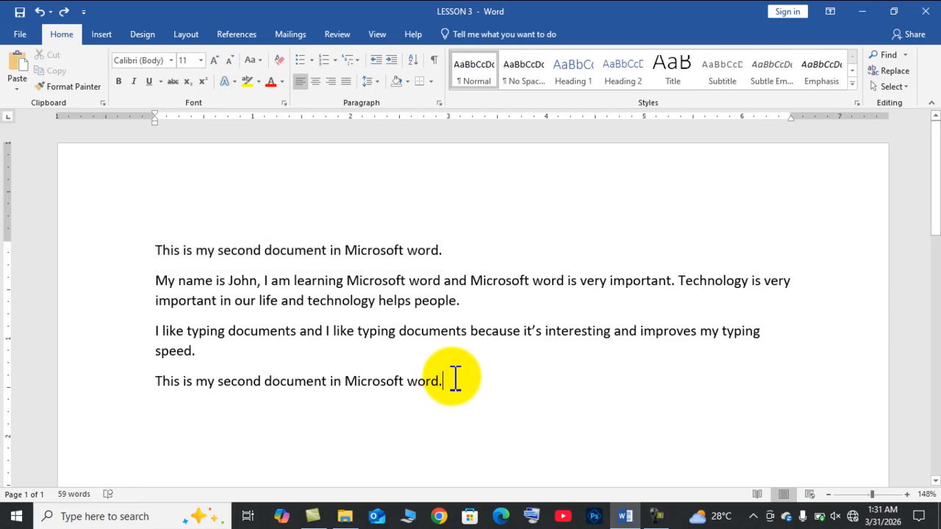
Step: Redo the edits up to "Micrsoft", then undo that letter removal and return the cursor to the end of the last sentence
click(63, 13)
click(64, 13)
click(63, 12)
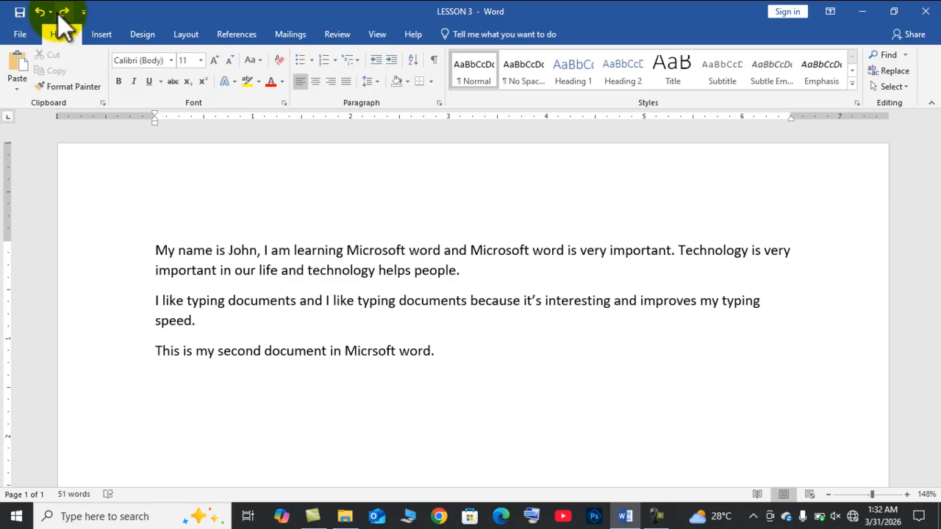
click(38, 12)
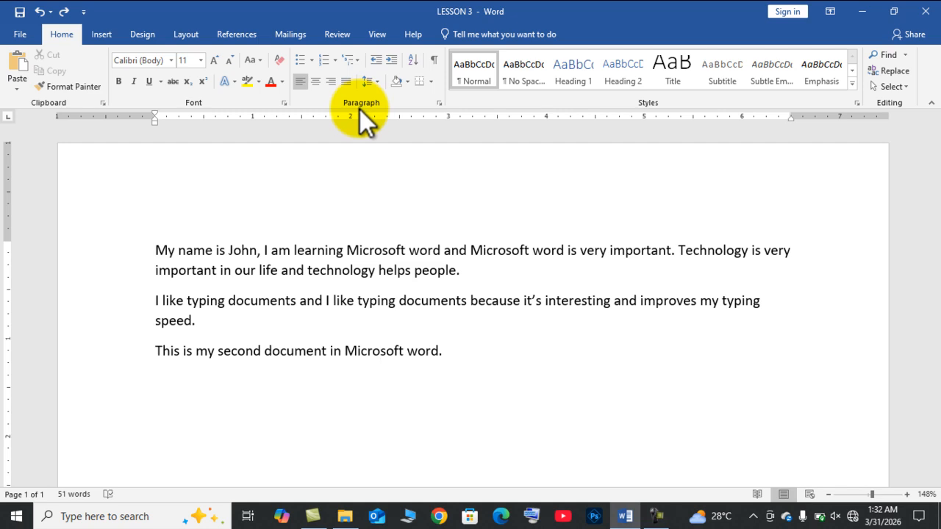
click(448, 356)
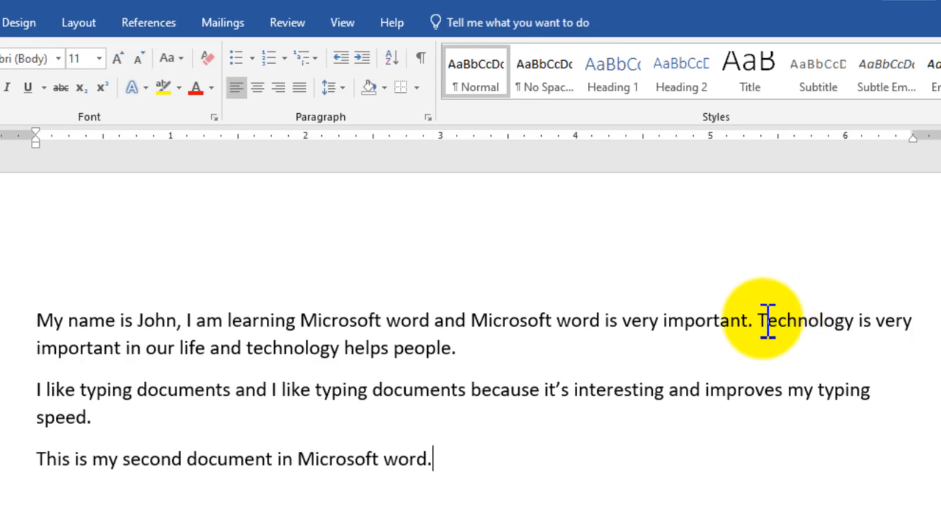
Step: Highlight the word "Technology" in the first paragraph, then clear the selection
drag(682, 251, 728, 252)
drag(826, 323, 858, 330)
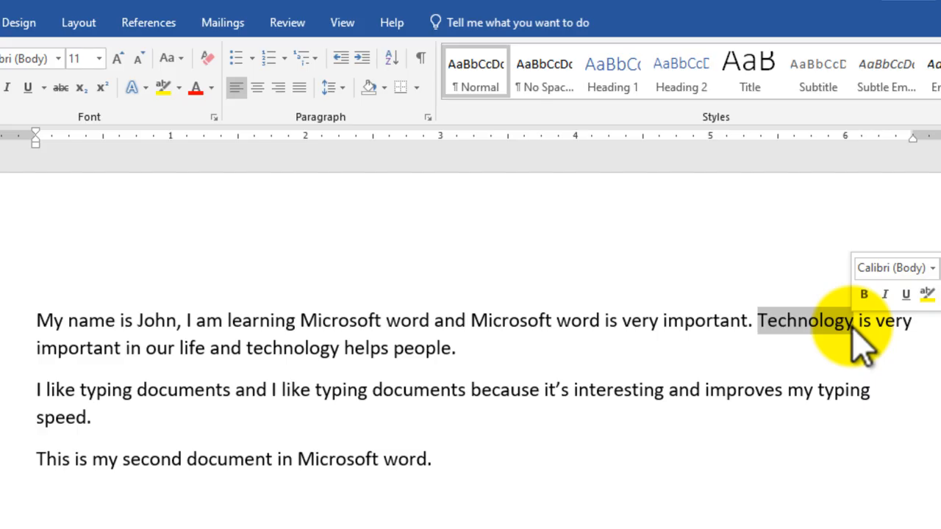
click(752, 343)
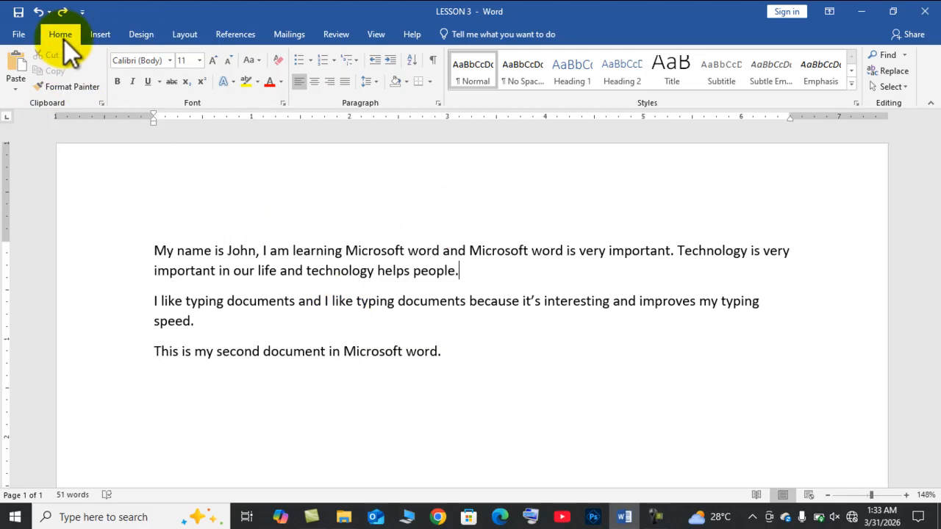
Step: Open Find and Replace for replacing text and clear both the search text and the replacement text
click(97, 38)
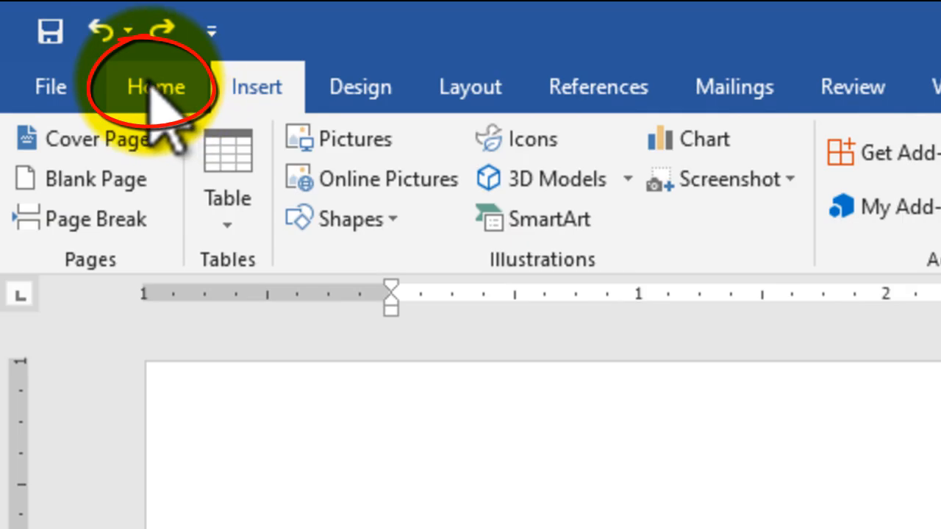
click(155, 85)
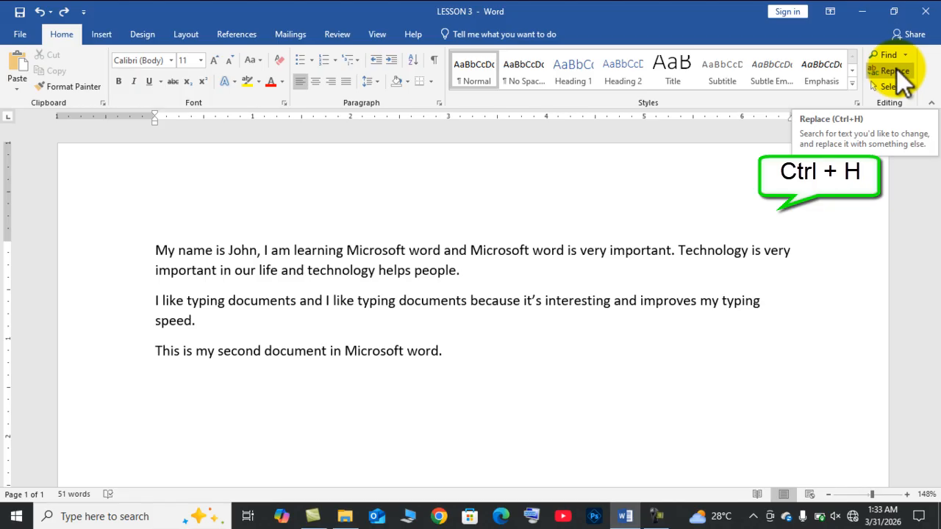
click(894, 70)
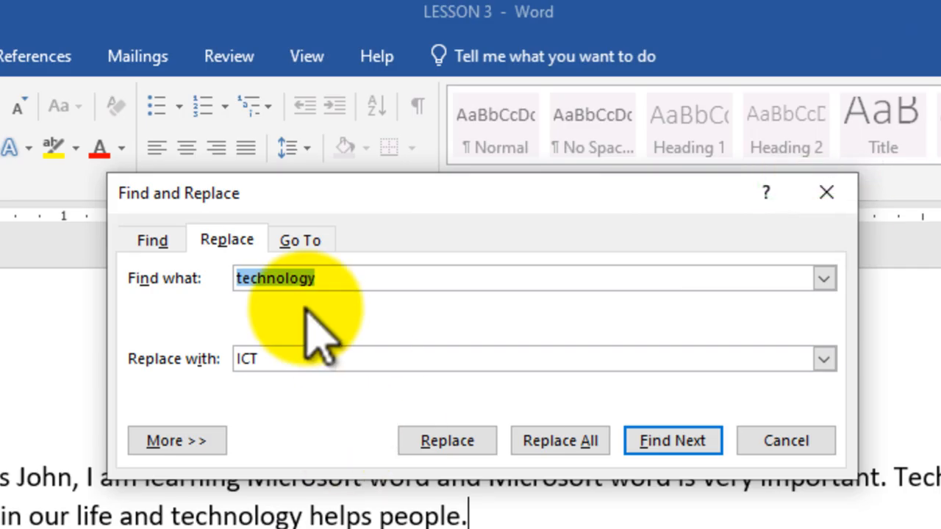
click(325, 286)
key(BackSpace)
key(BackSpace)
key(BackSpace)
key(BackSpace)
key(BackSpace)
key(BackSpace)
key(BackSpace)
key(BackSpace)
key(BackSpace)
key(BackSpace)
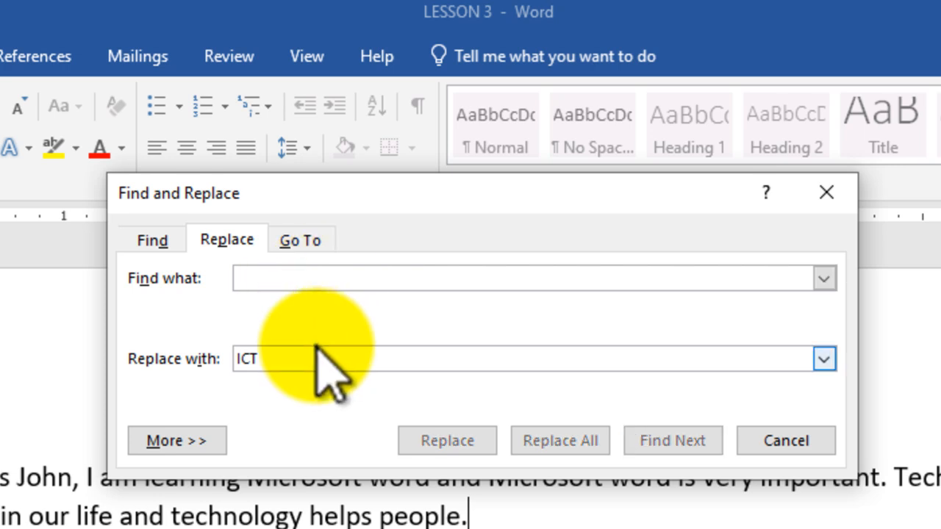
double_click(298, 360)
key(BackSpace)
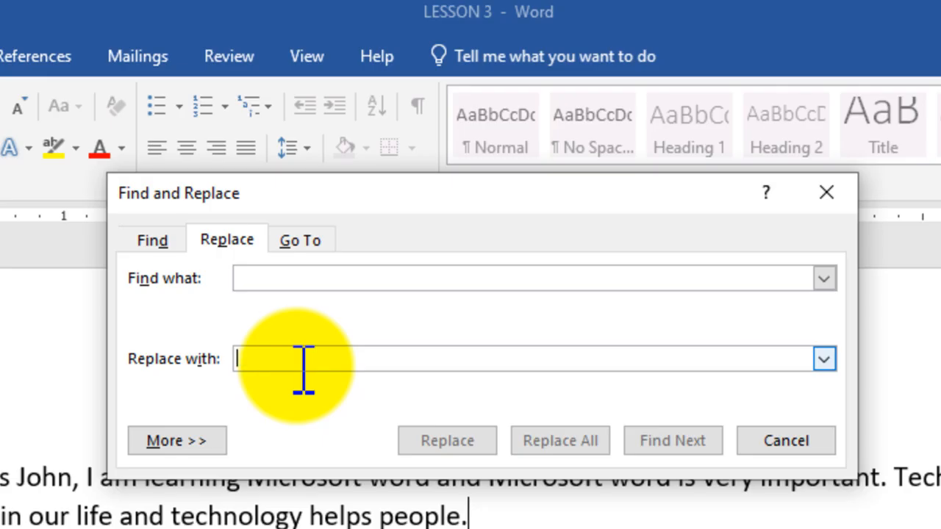
Step: Set the search text to "TECHNOLOGY" and the replacement text to "ICT"
click(291, 280)
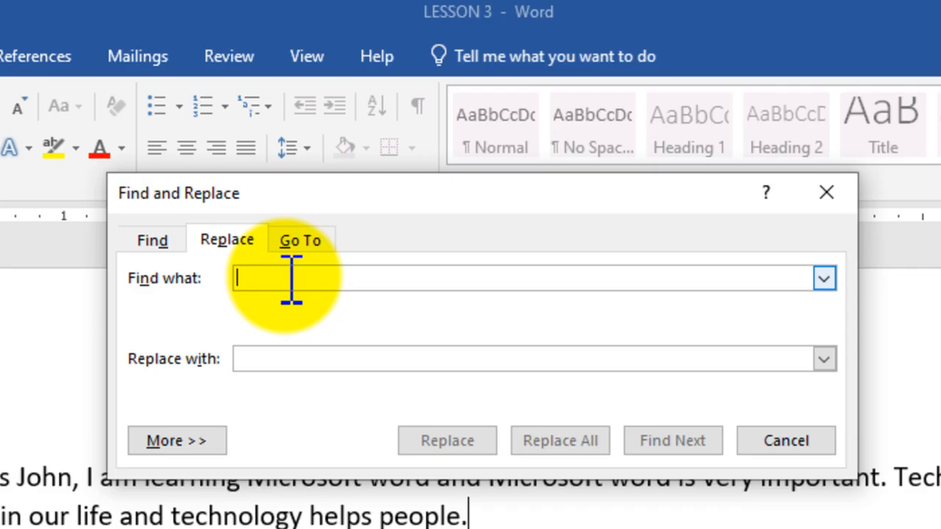
text(TEC)
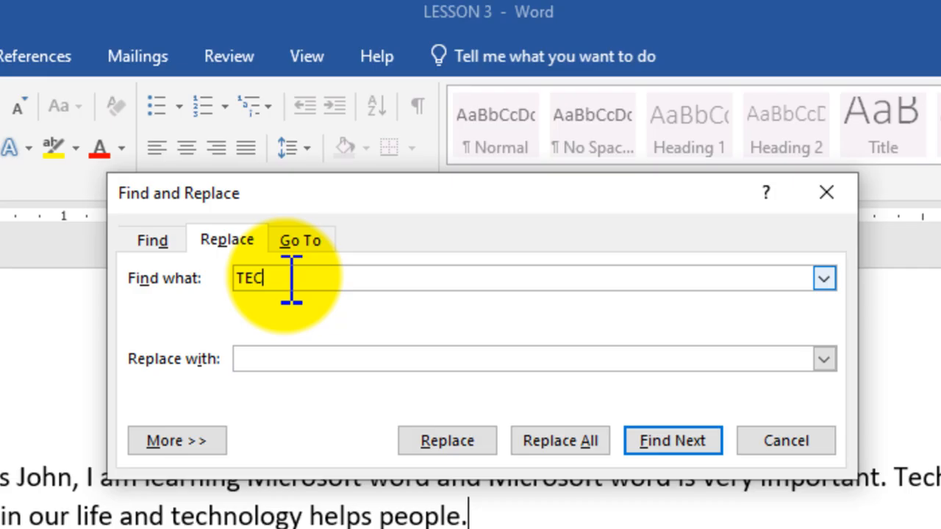
text(HNOLOGY)
click(337, 361)
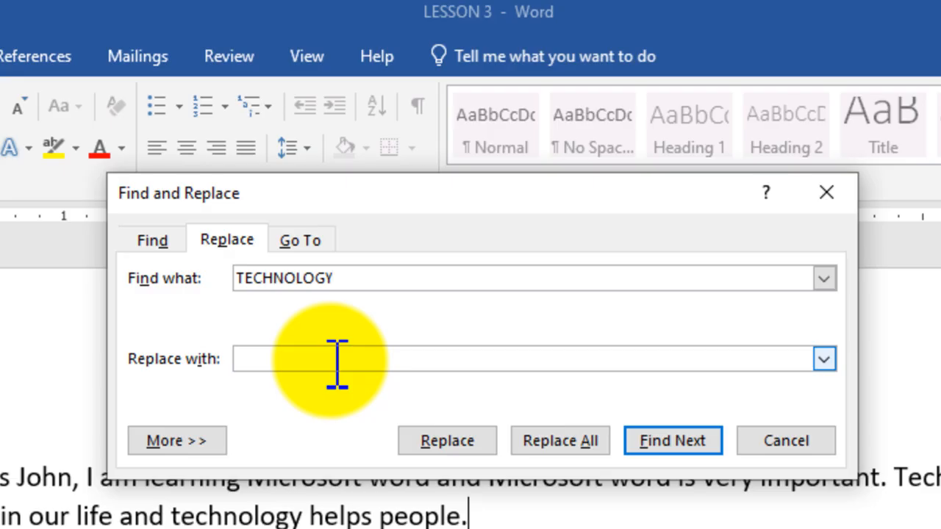
text(ICT)
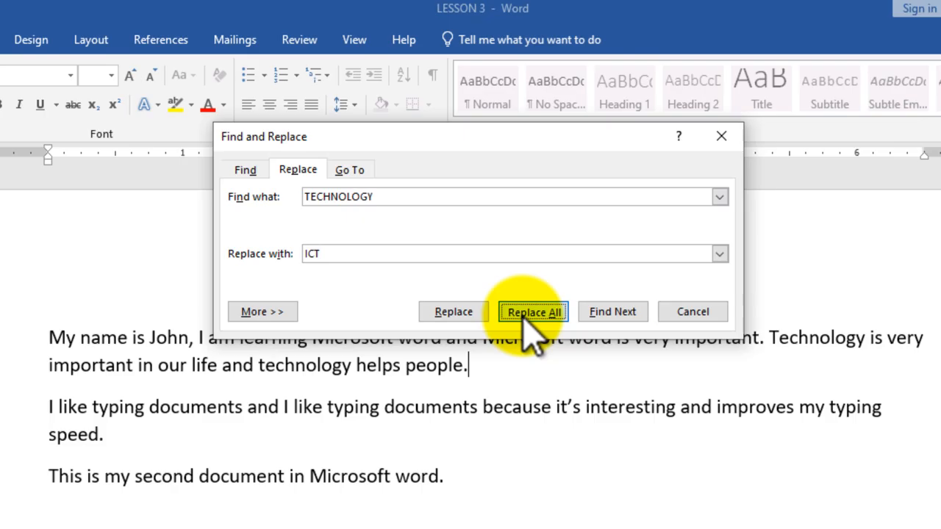
Step: Replace all occurrences of "TECHNOLOGY" with "ICT" and close Find and Replace
click(555, 443)
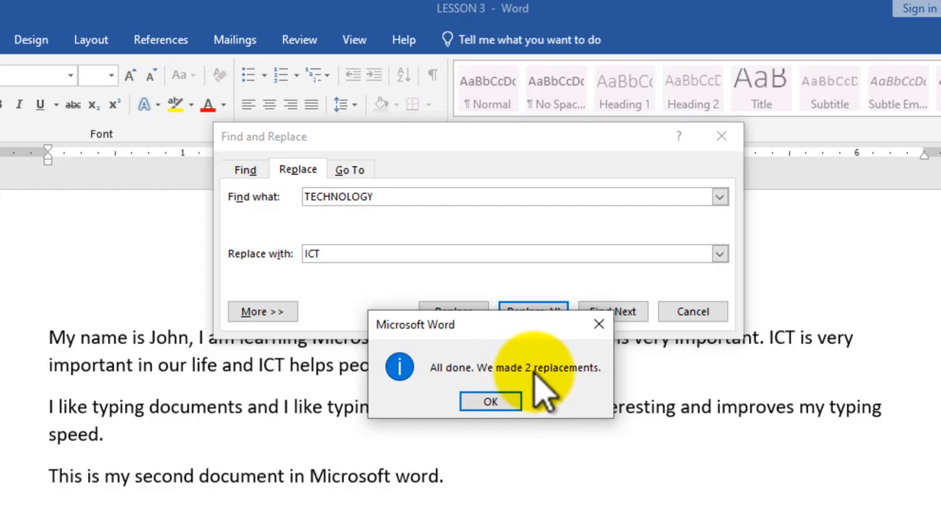
click(492, 402)
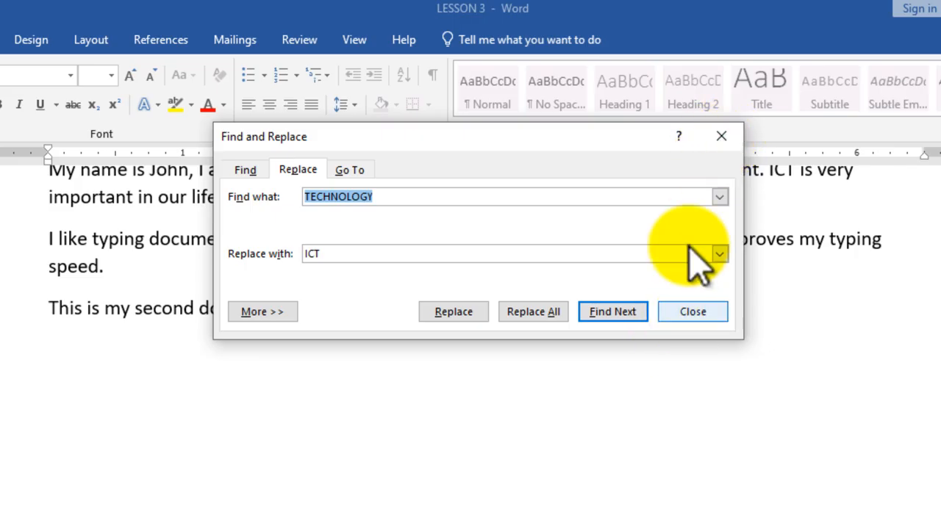
click(722, 136)
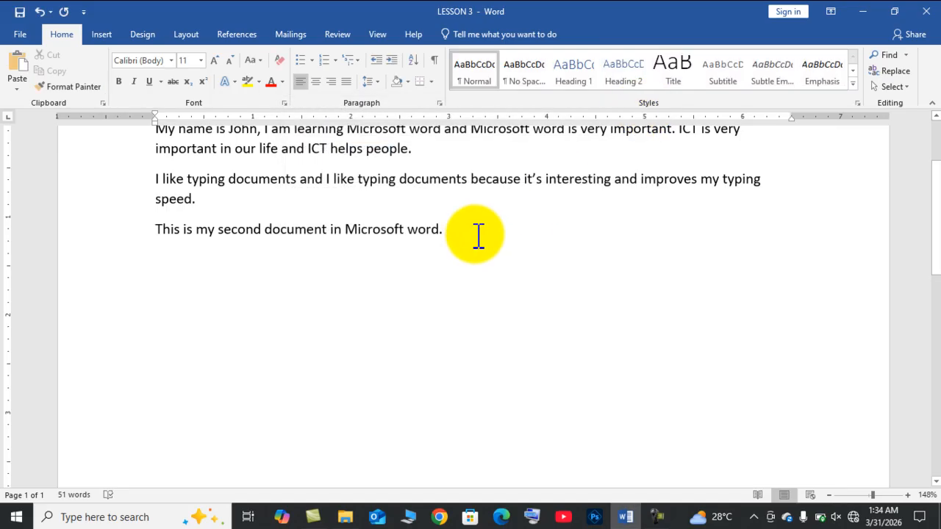
Step: Undo the replacement of "technology" with "ICT" in the first paragraph
scroll(479, 235, up, 3)
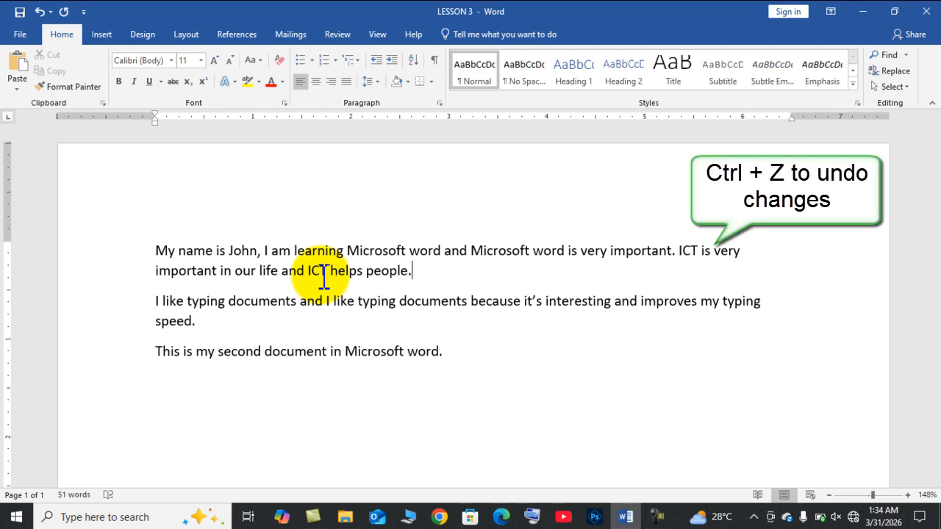
key(ctrl+z)
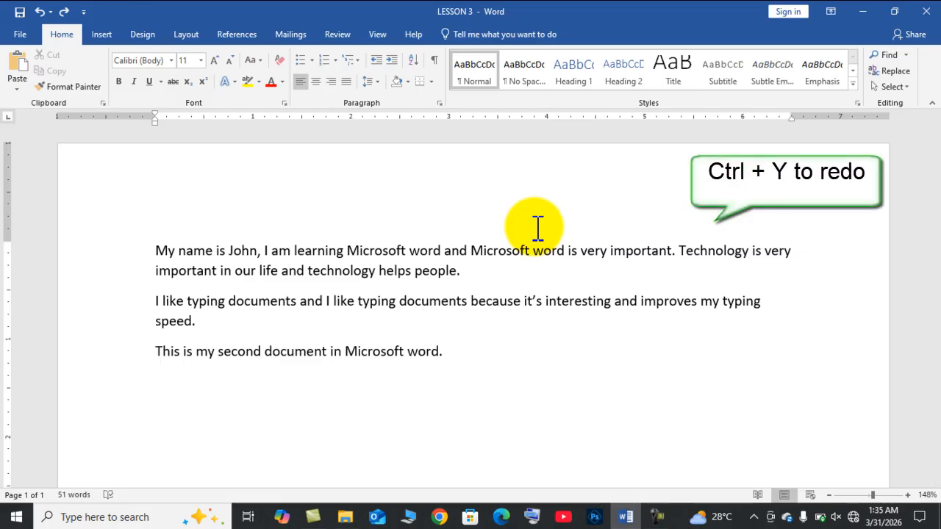
Step: Redo the replacement of "technology" with "ICT" in the first paragraph
key(ctrl+y)
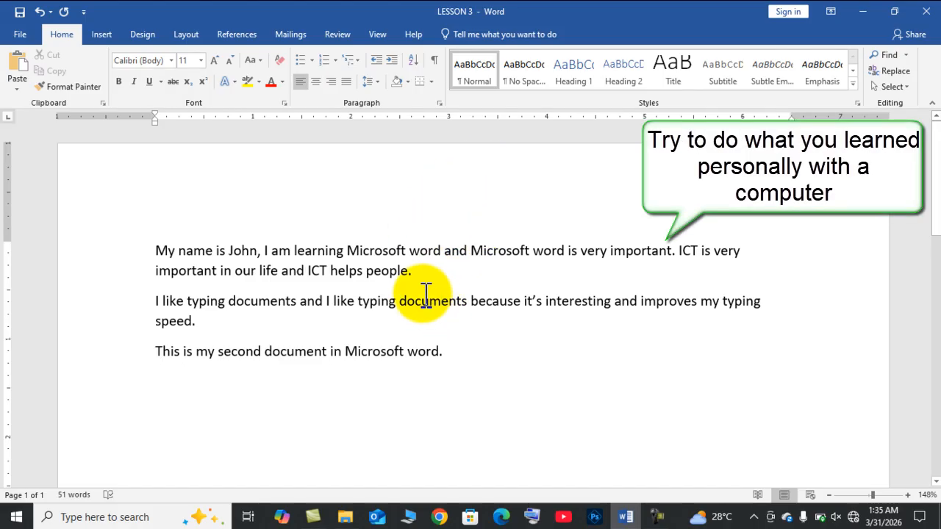
Step: Misspell "document" in the last sentence as "doument" by deleting its letter "c"
click(269, 324)
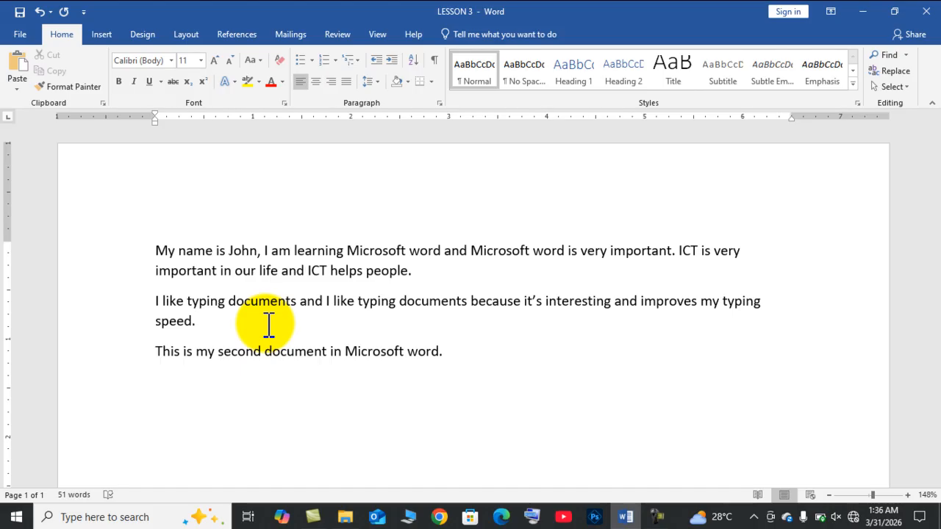
click(369, 353)
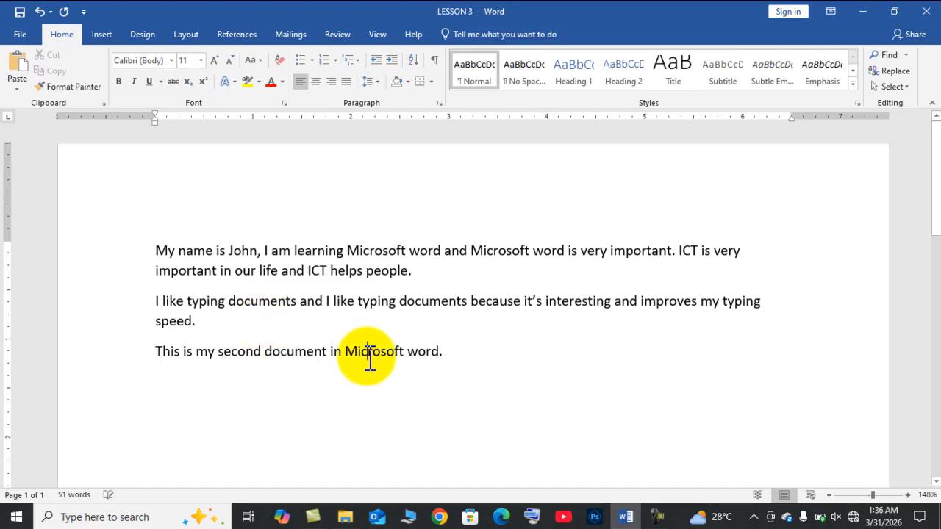
click(287, 361)
key(BackSpace)
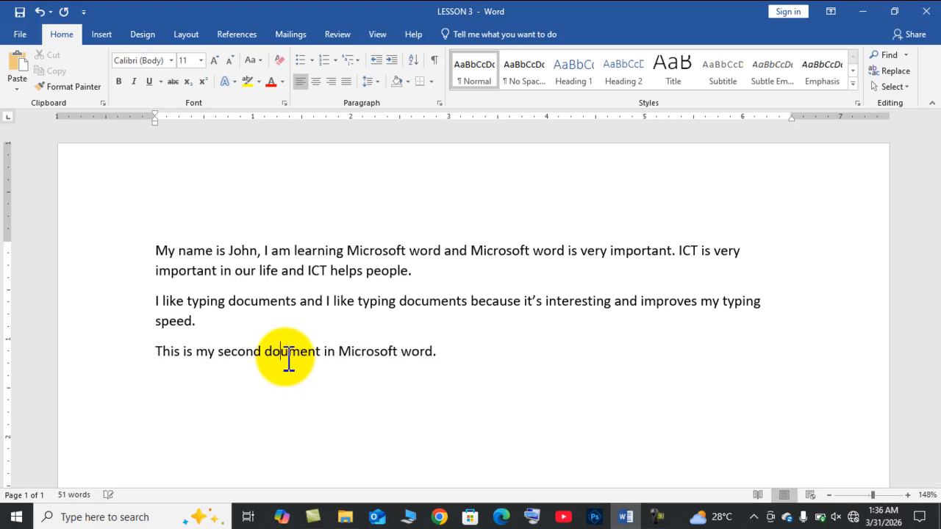
click(361, 301)
click(294, 358)
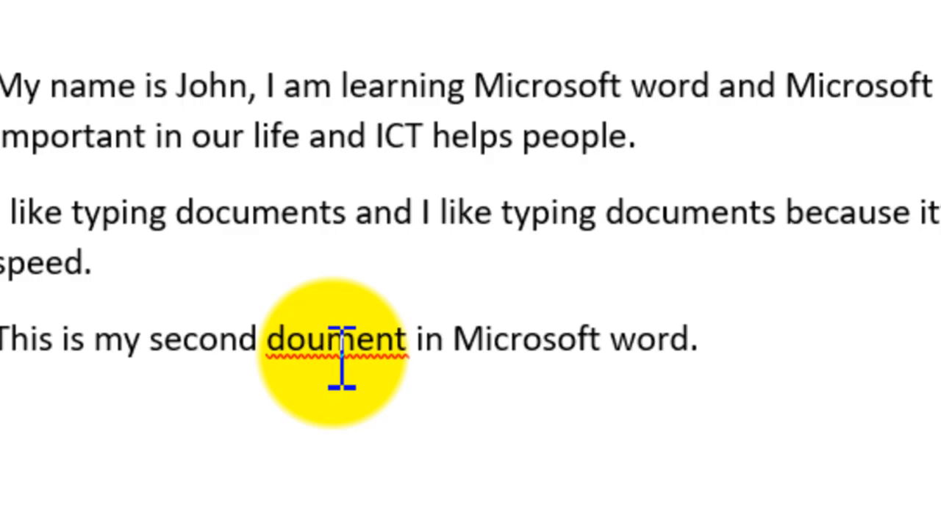
Step: Correct the misspelled word "doument" in the last sentence with the spelling suggestion "document"
right_click(339, 356)
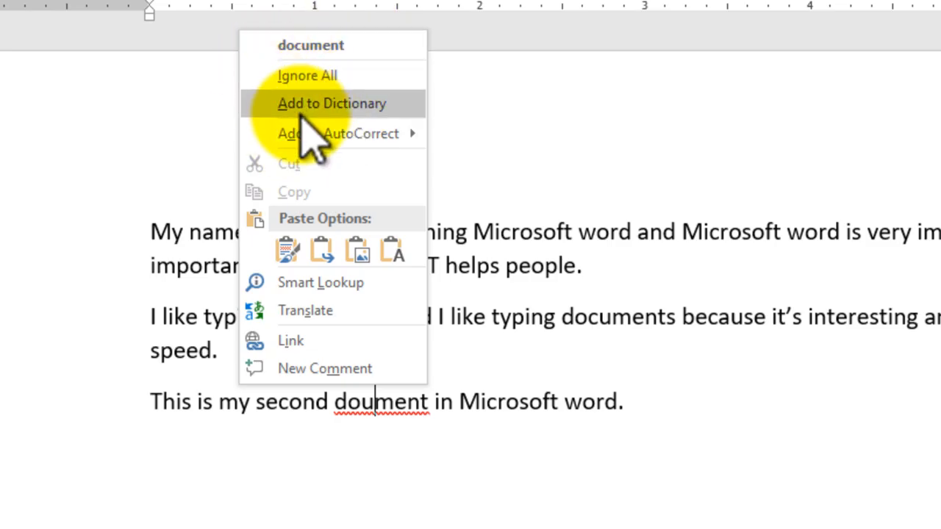
click(308, 77)
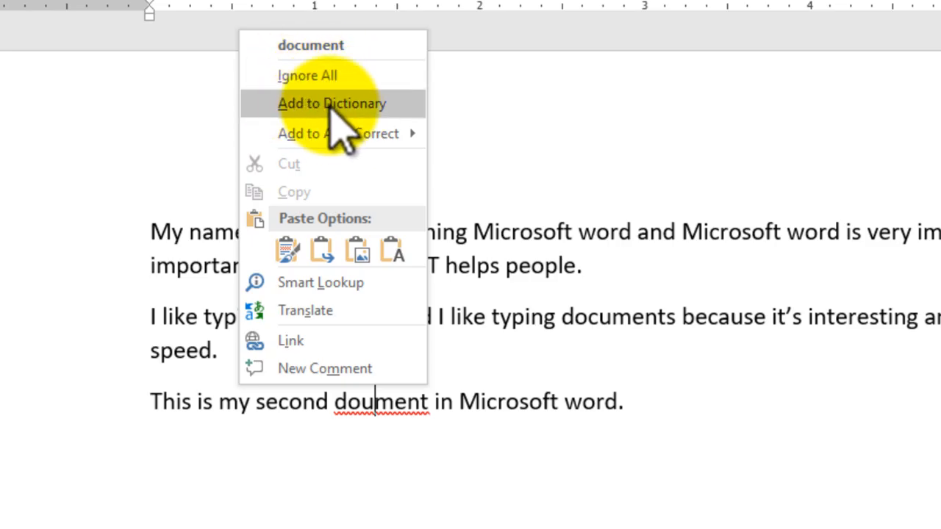
click(315, 47)
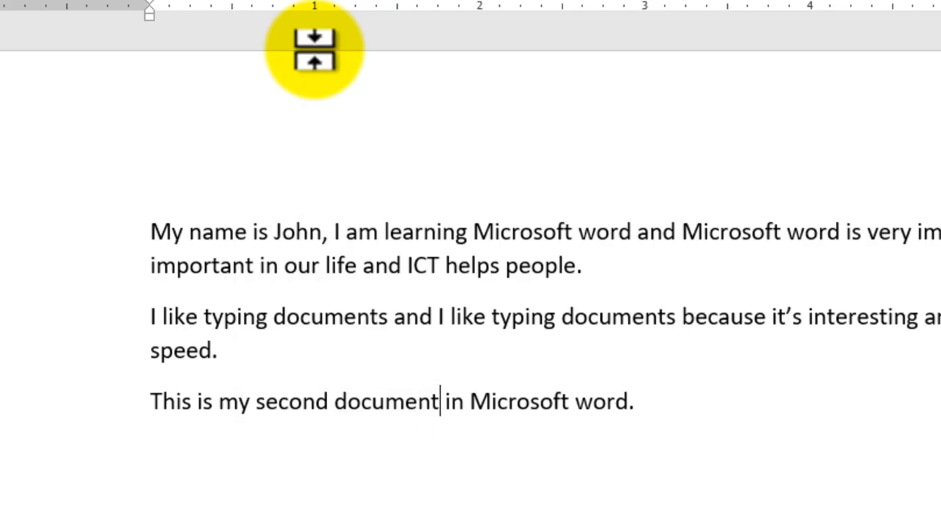